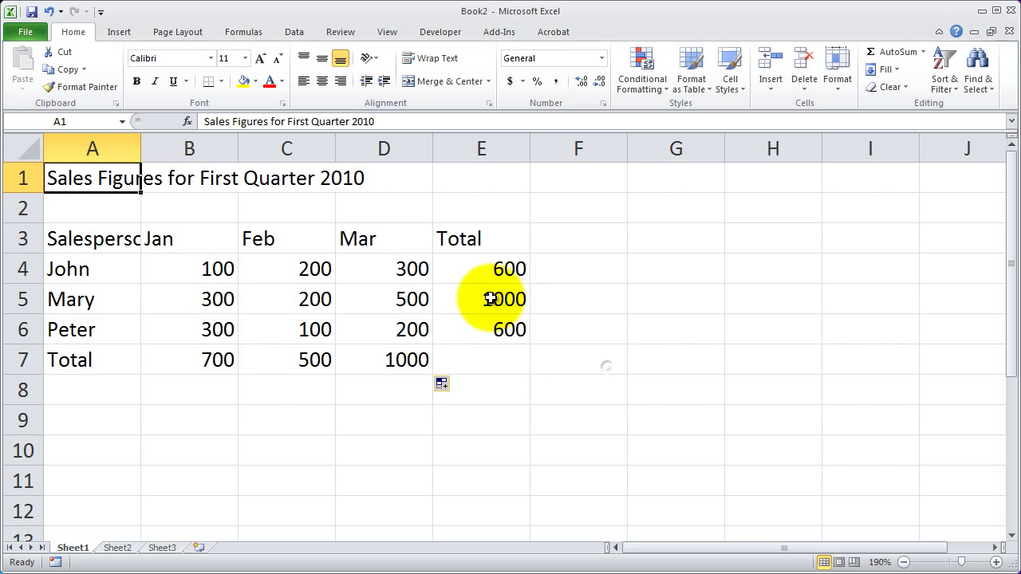
# Clear Mary's and Peter's totals in E5:E6 and the Feb and Mar totals in C7:D7.
pyautogui.moveTo(490, 297); pyautogui.dragTo(488, 329)
pyautogui.press('Delete')
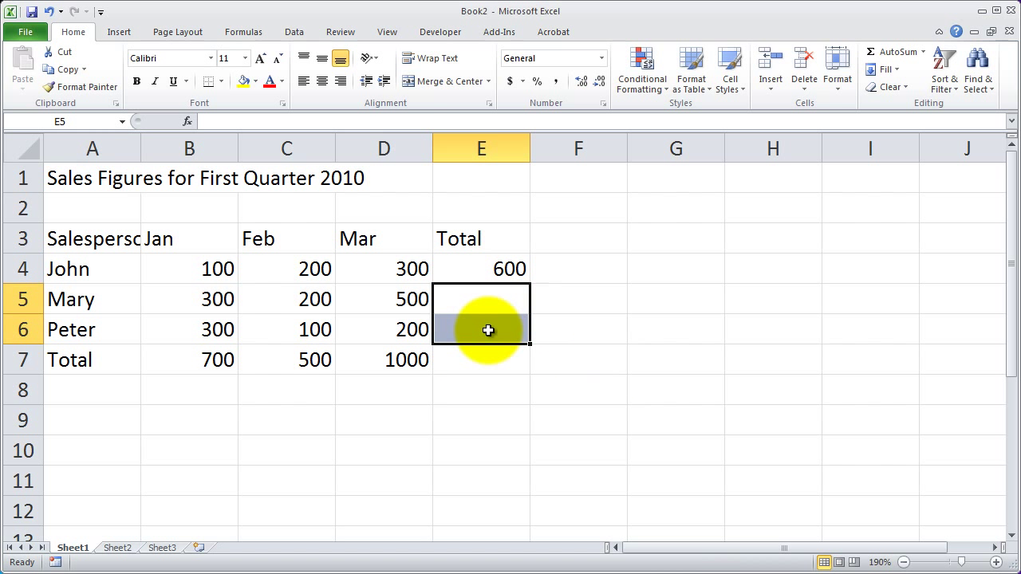
pyautogui.moveTo(326, 361); pyautogui.dragTo(366, 366)
pyautogui.press('Delete')
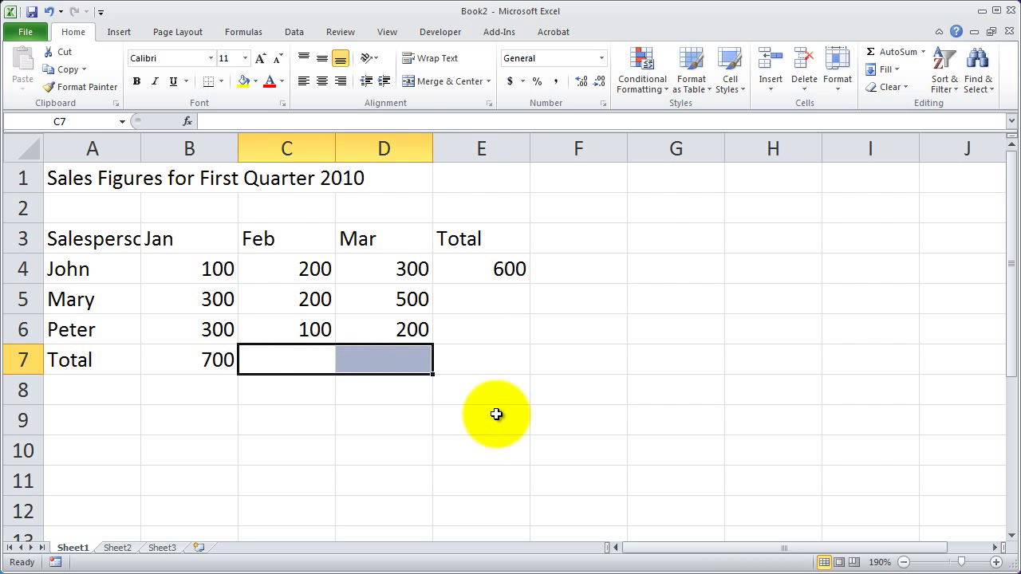
pyautogui.click(468, 415)
# Copy John's SUM total from E4 down to E6, restoring 1000 and 600.
pyautogui.click(462, 263)
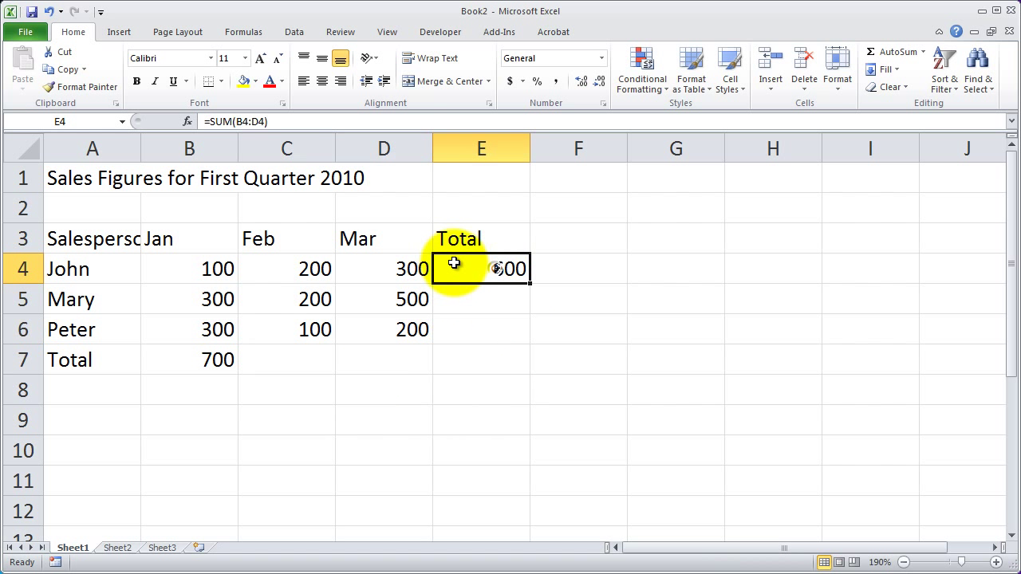
pyautogui.click(498, 302)
pyautogui.click(509, 317)
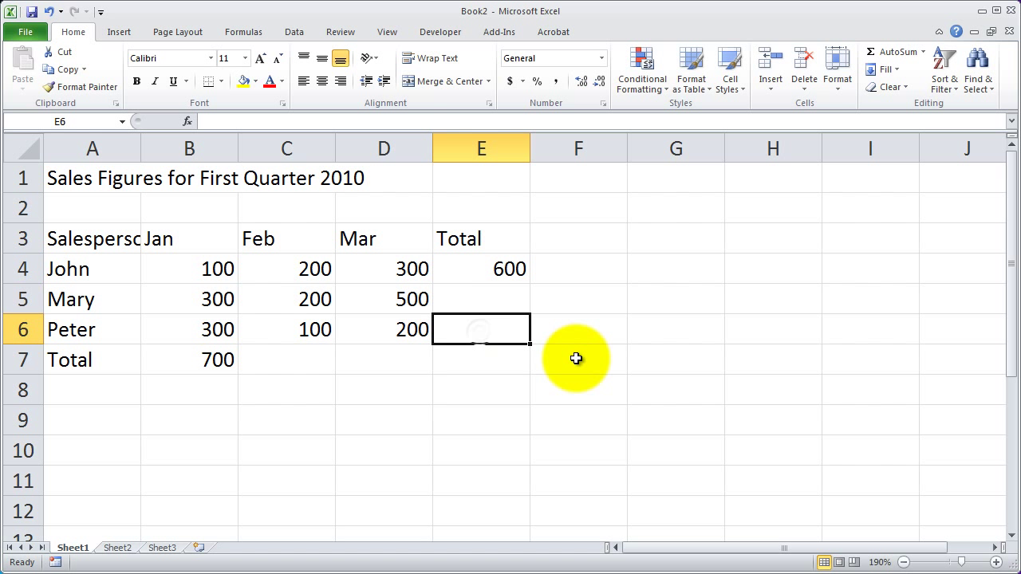
pyautogui.click(481, 269)
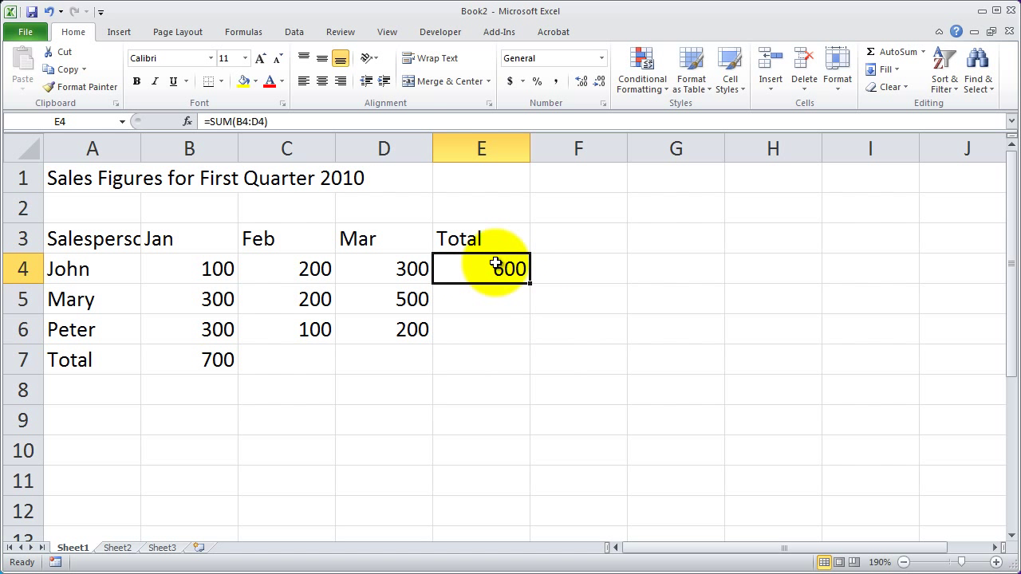
pyautogui.moveTo(531, 283); pyautogui.dragTo(525, 335)
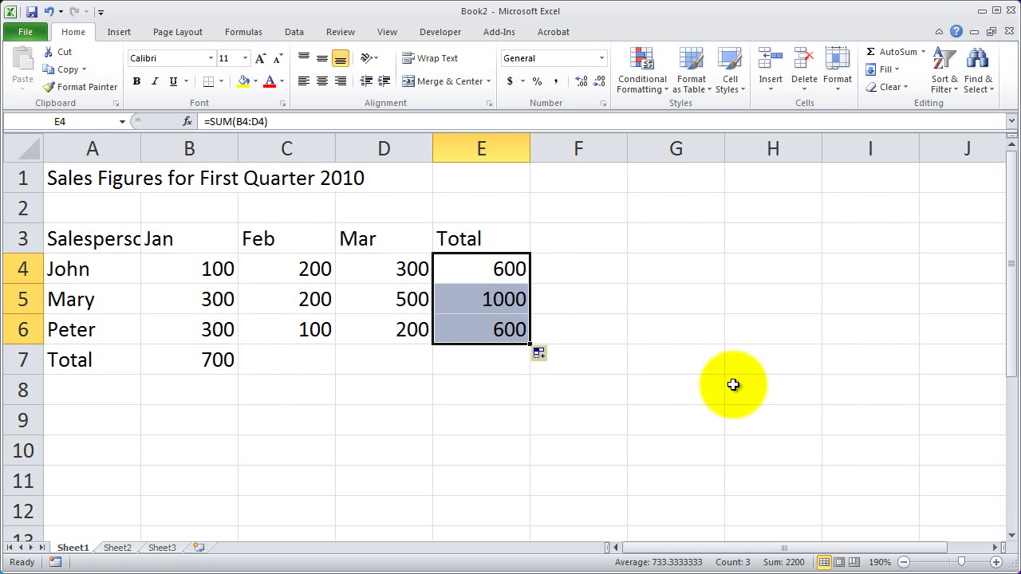
pyautogui.click(733, 384)
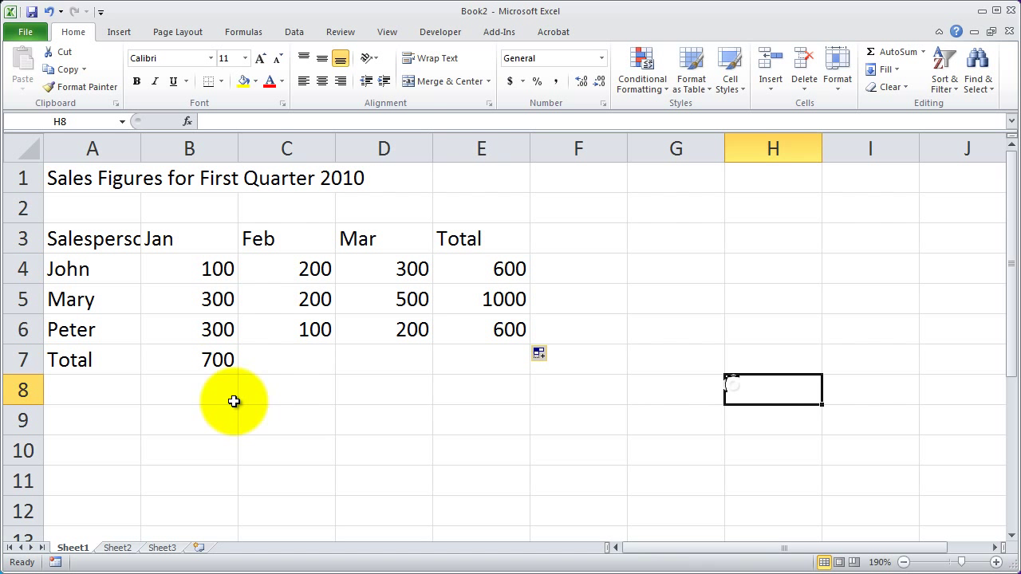
# Fill the Jan SUM total from B7 across to D7, giving 500 and 1000.
pyautogui.click(210, 358)
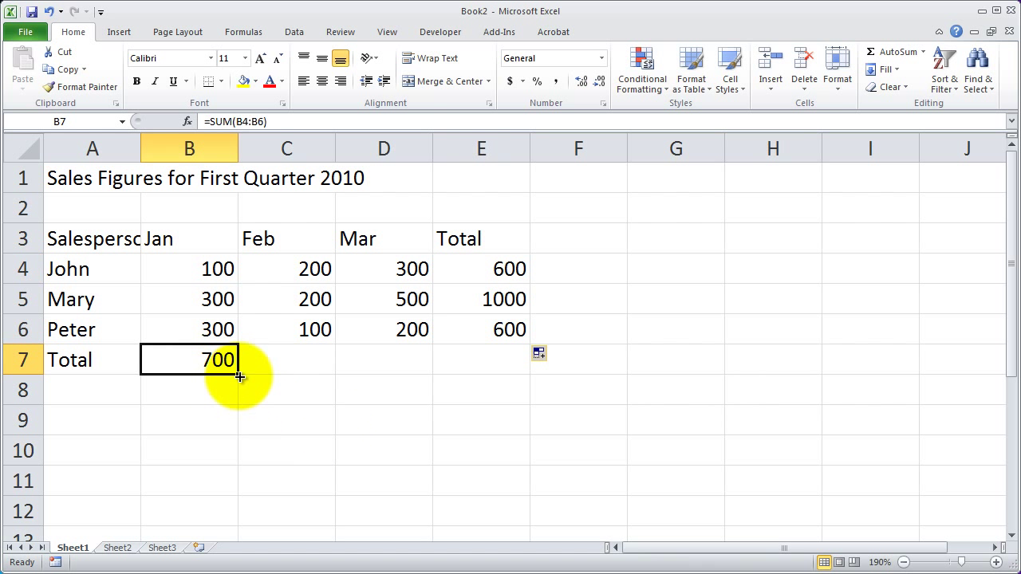
pyautogui.moveTo(238, 374); pyautogui.dragTo(393, 377)
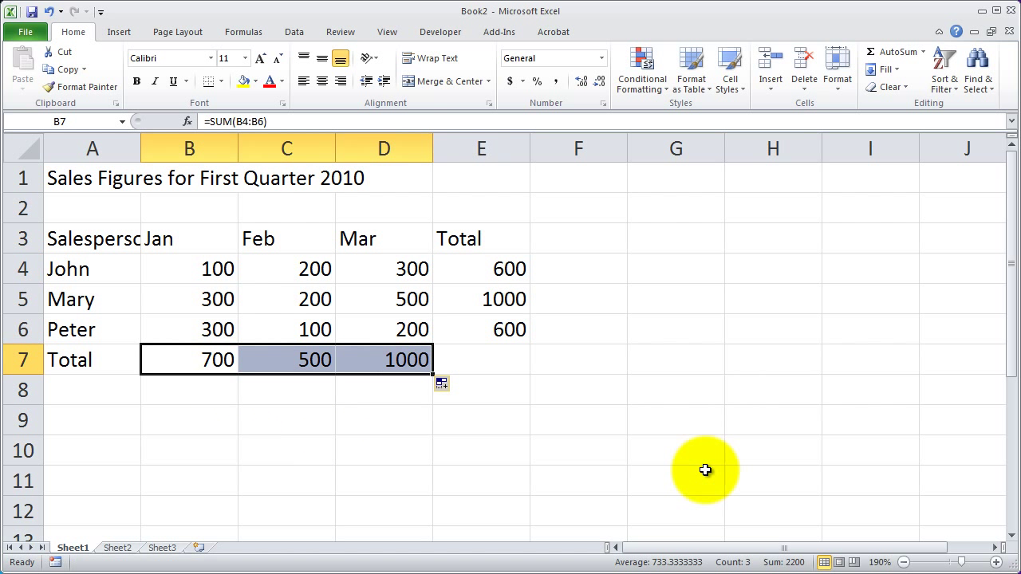
pyautogui.click(542, 425)
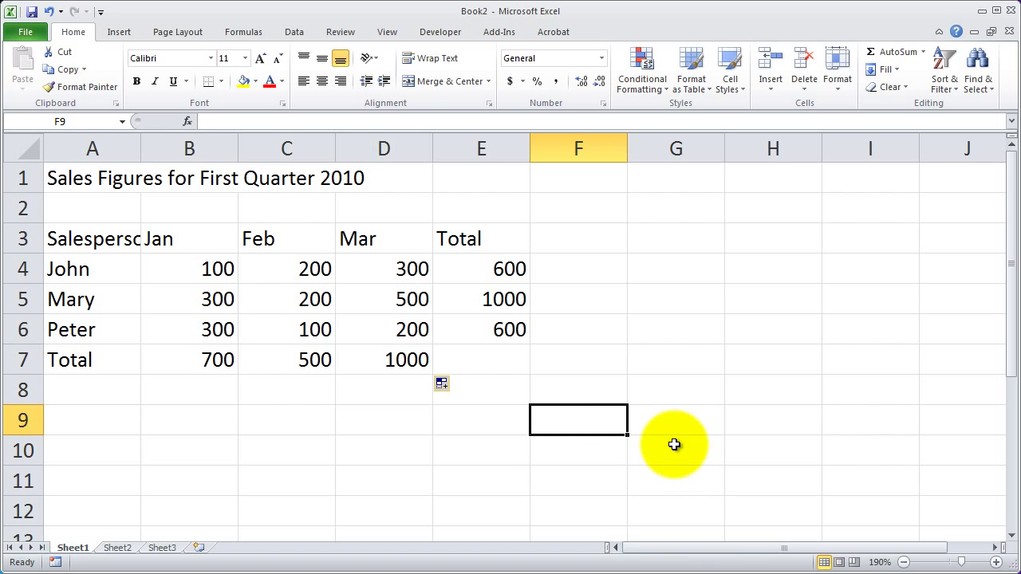
# Undo twice to remove the refilled month totals and salesperson totals.
pyautogui.hotkey('ctrl', 'z')
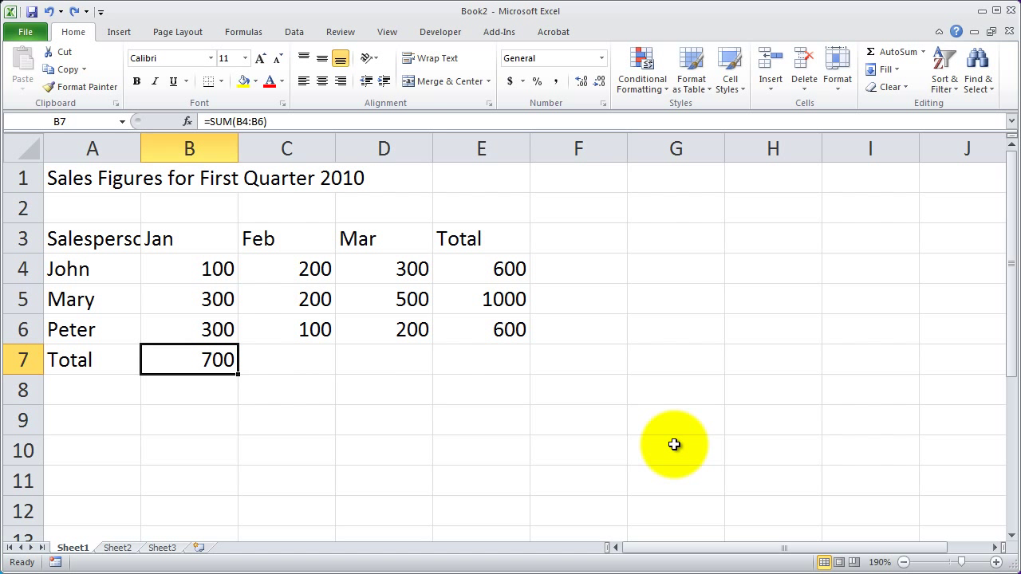
pyautogui.hotkey('ctrl', 'z')
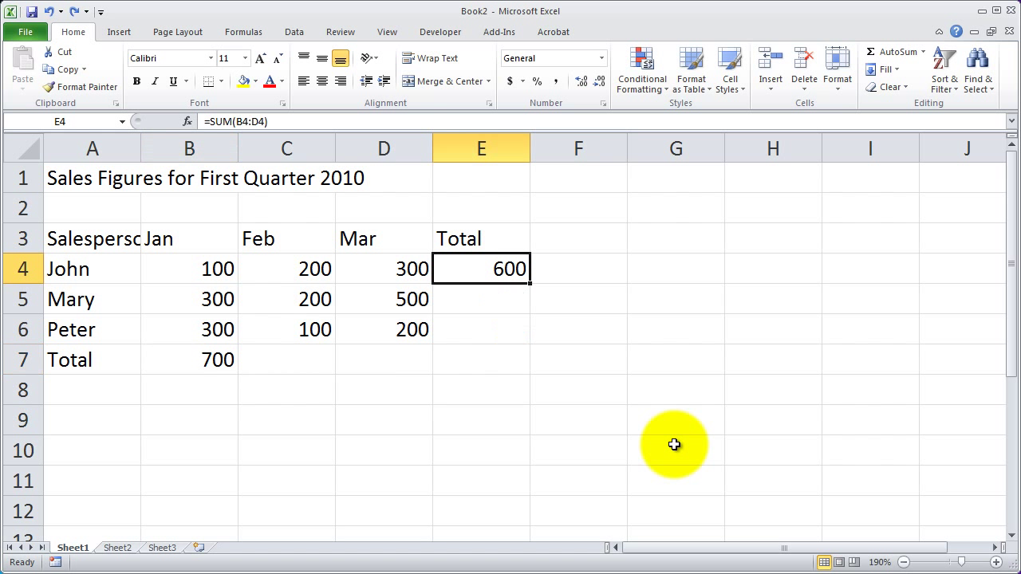
pyautogui.click(453, 234)
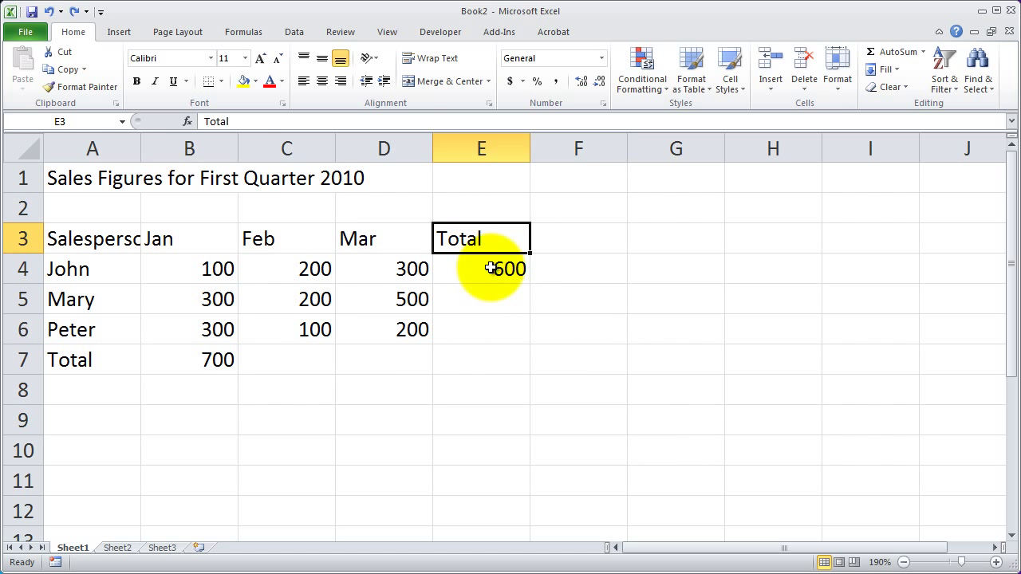
# Inspect John's =SUM(B4:D4) formula in E4 and keep it unchanged.
pyautogui.click(491, 268)
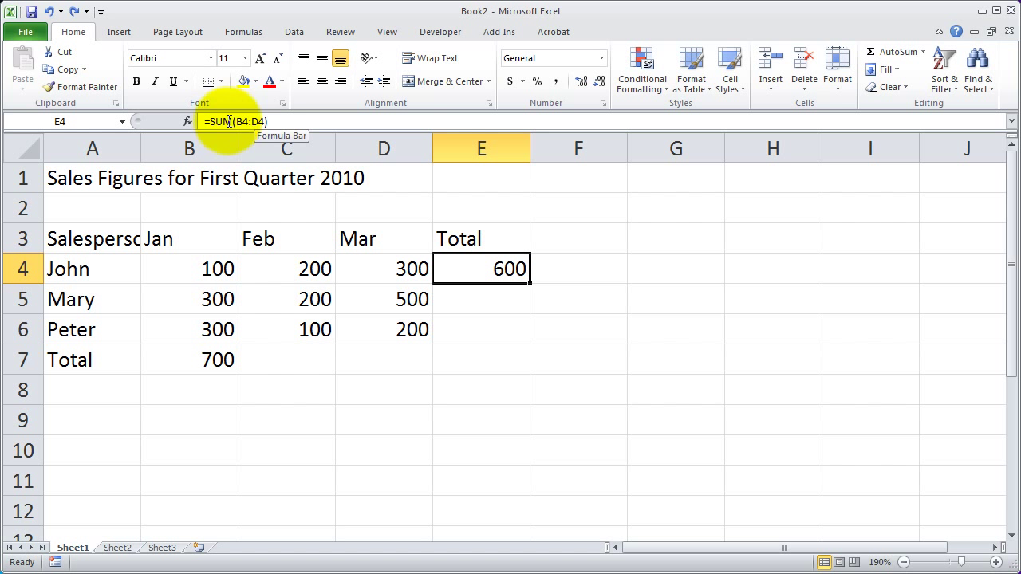
pyautogui.doubleClick(491, 268)
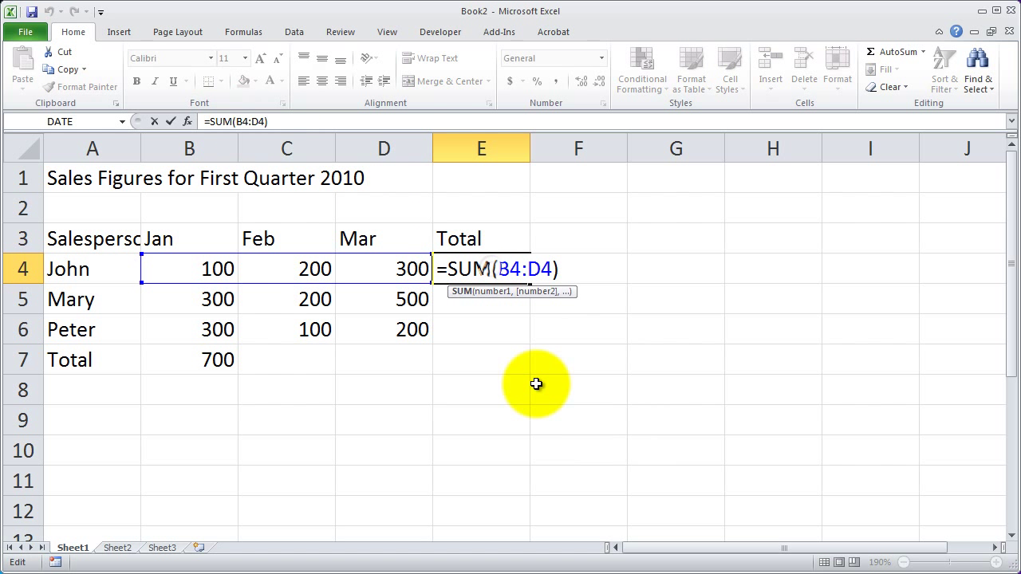
pyautogui.click(437, 270)
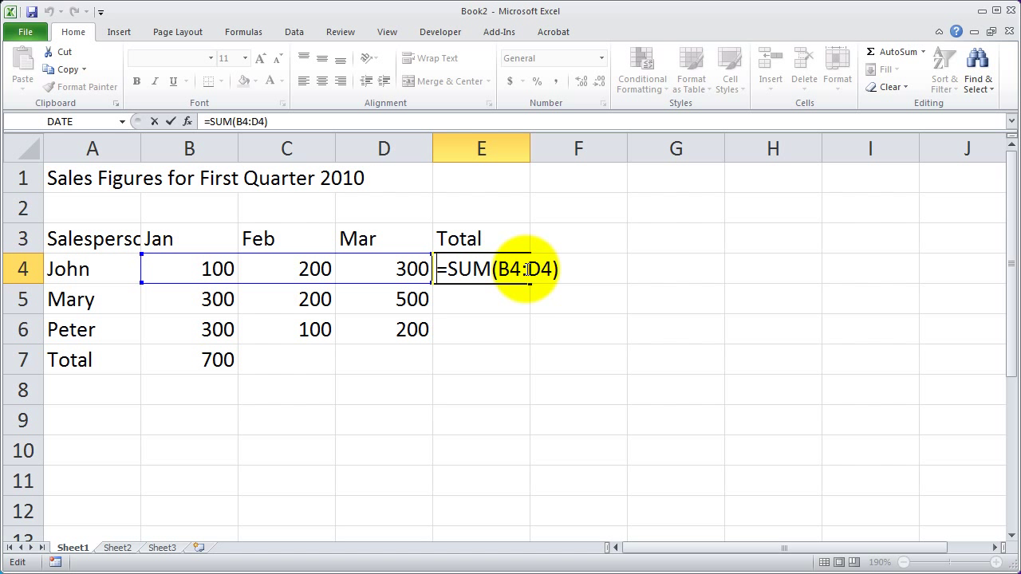
pyautogui.moveTo(498, 270); pyautogui.dragTo(553, 271)
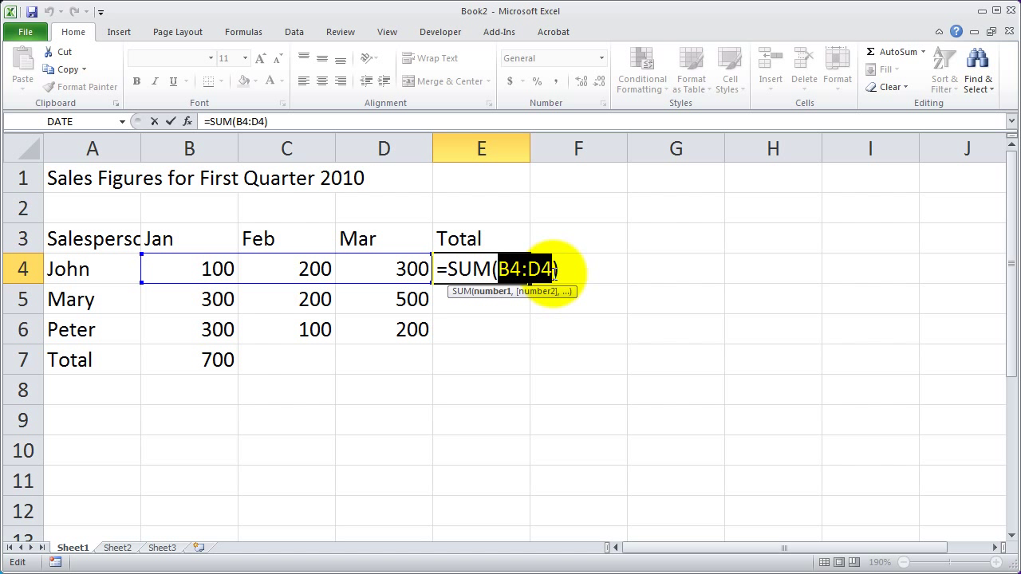
pyautogui.click(574, 269)
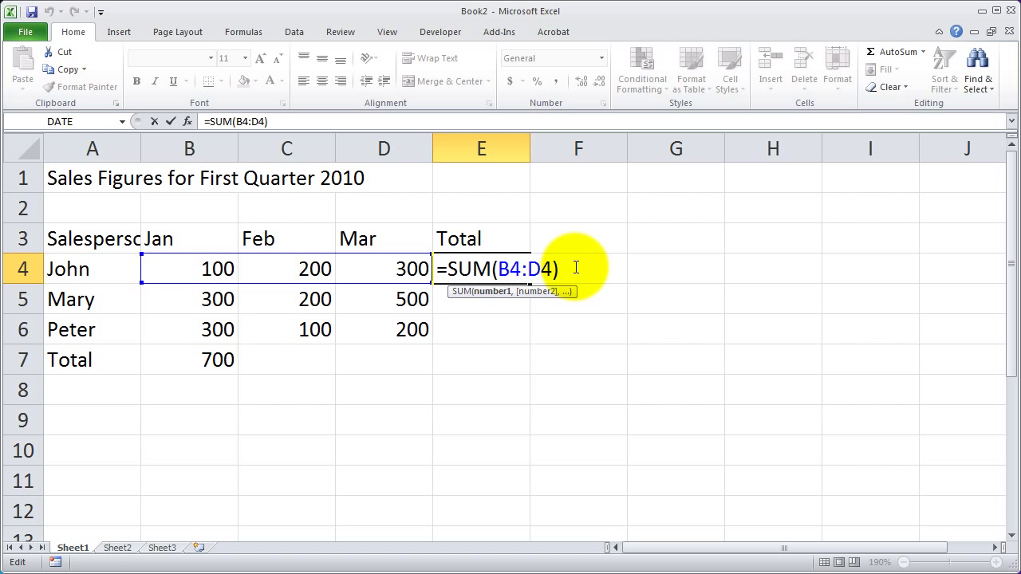
pyautogui.press('Return')
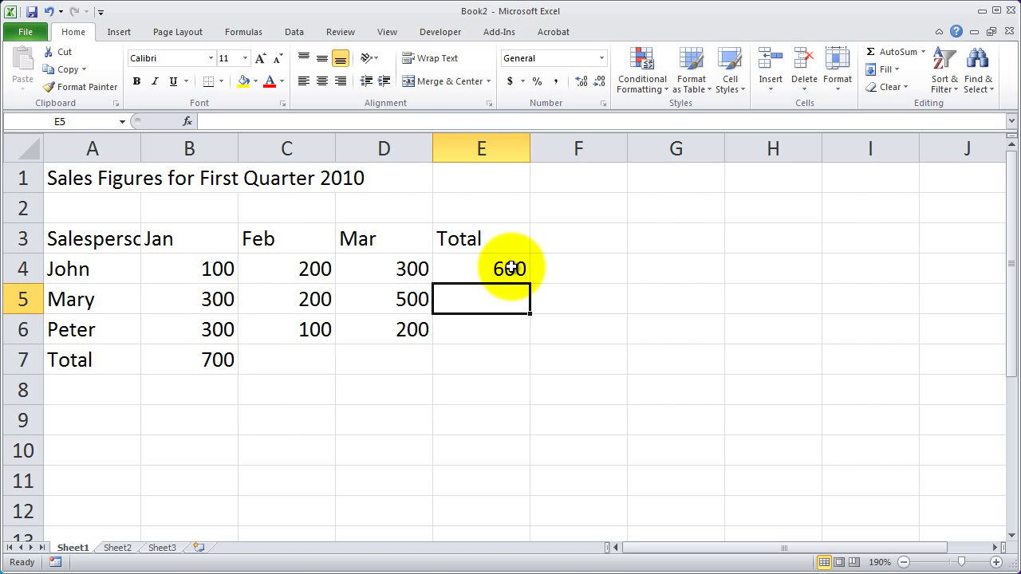
# Fill John's SUM formula from E4 down to E6, giving Mary 1000 and Peter 600.
pyautogui.click(486, 268)
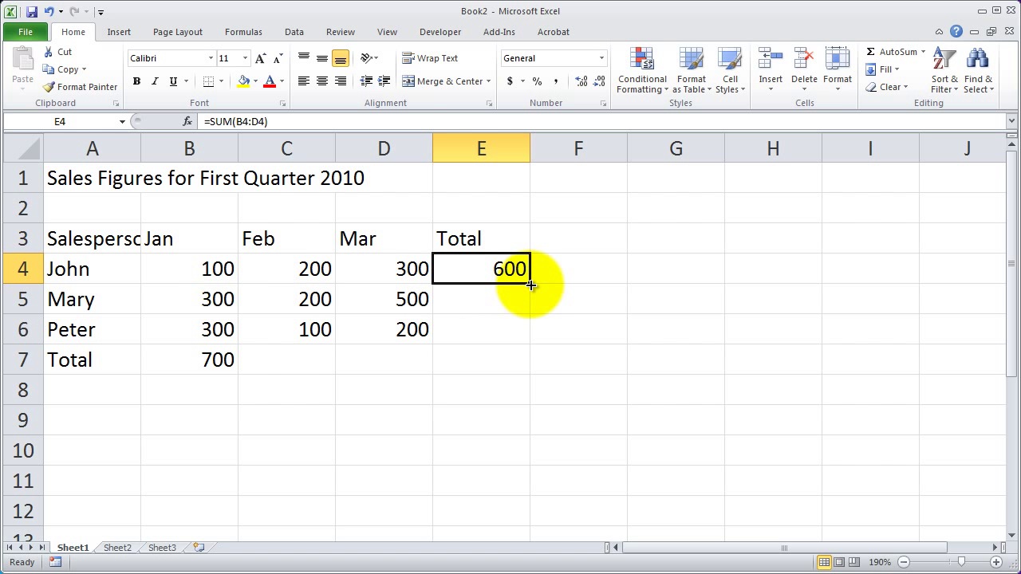
pyautogui.moveTo(529, 283); pyautogui.dragTo(525, 342)
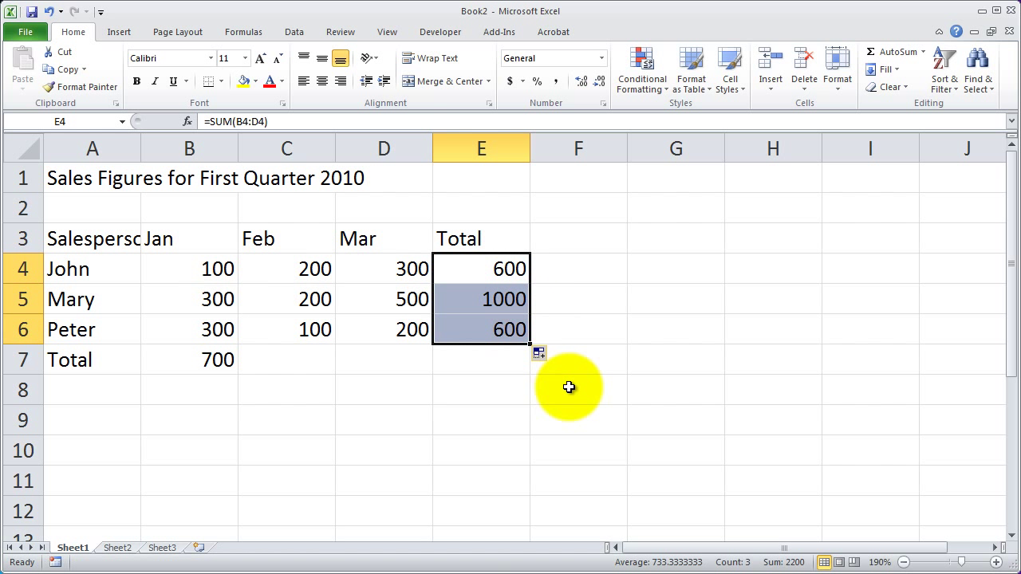
pyautogui.click(462, 423)
# Inspect Mary's =SUM(B5:D5) formula and keep it unchanged.
pyautogui.doubleClick(497, 302)
pyautogui.doubleClick(509, 299)
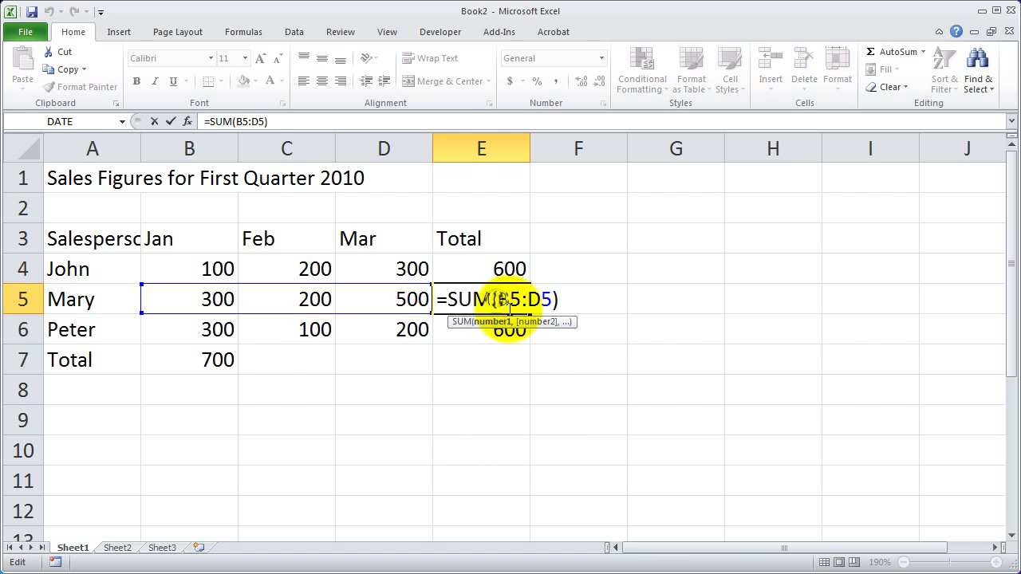
pyautogui.moveTo(501, 299); pyautogui.dragTo(557, 299)
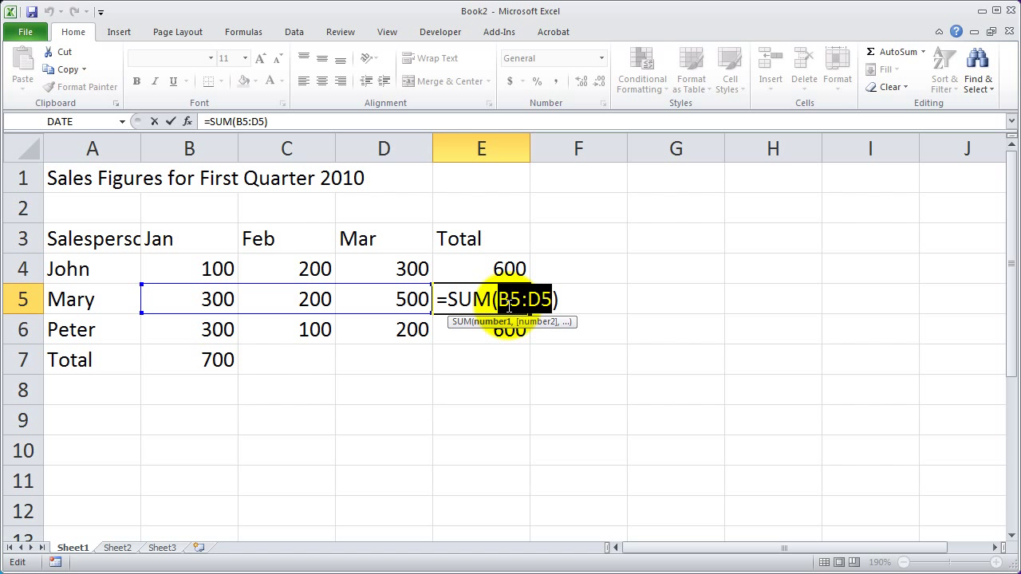
pyautogui.click(568, 299)
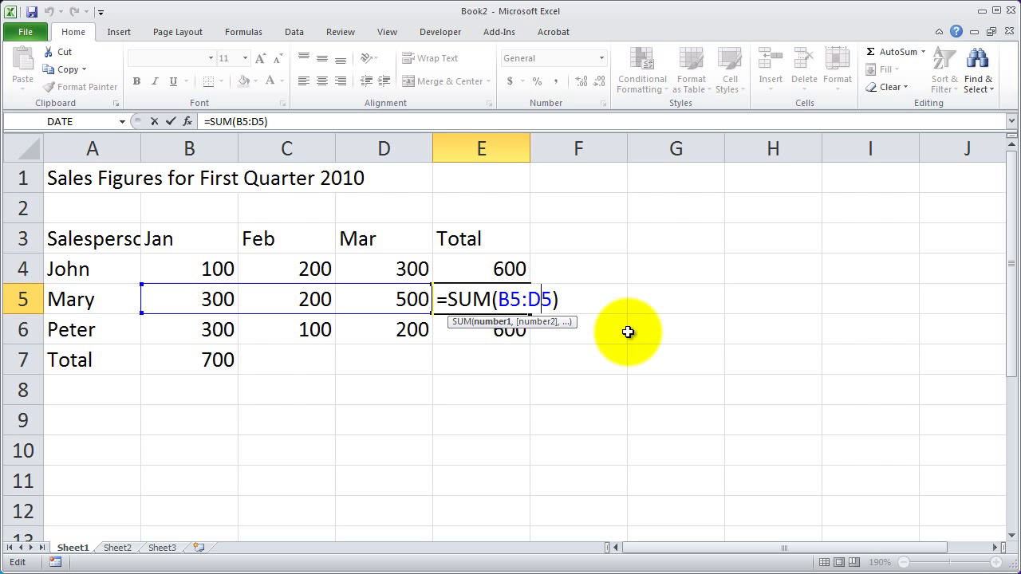
pyautogui.press('Return')
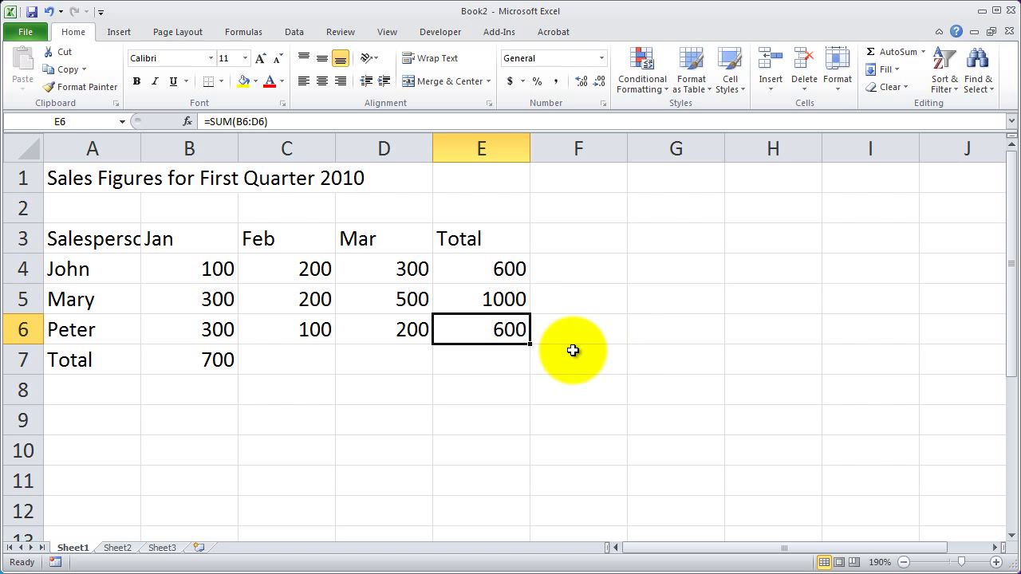
# Fill the Jan total in B7 across to D7, showing 500 for Feb and 1000 for Mar.
pyautogui.click(97, 185)
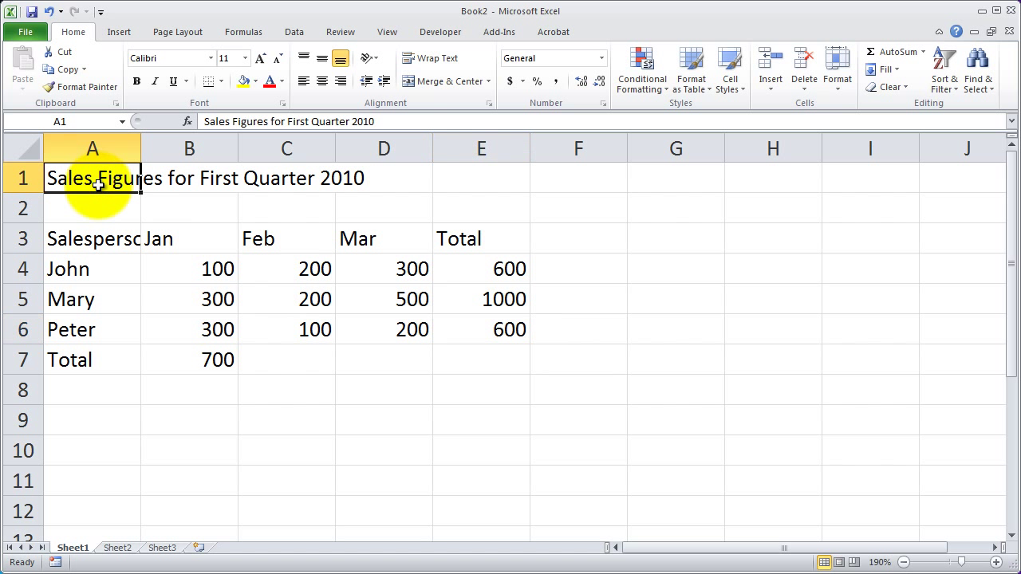
pyautogui.click(219, 363)
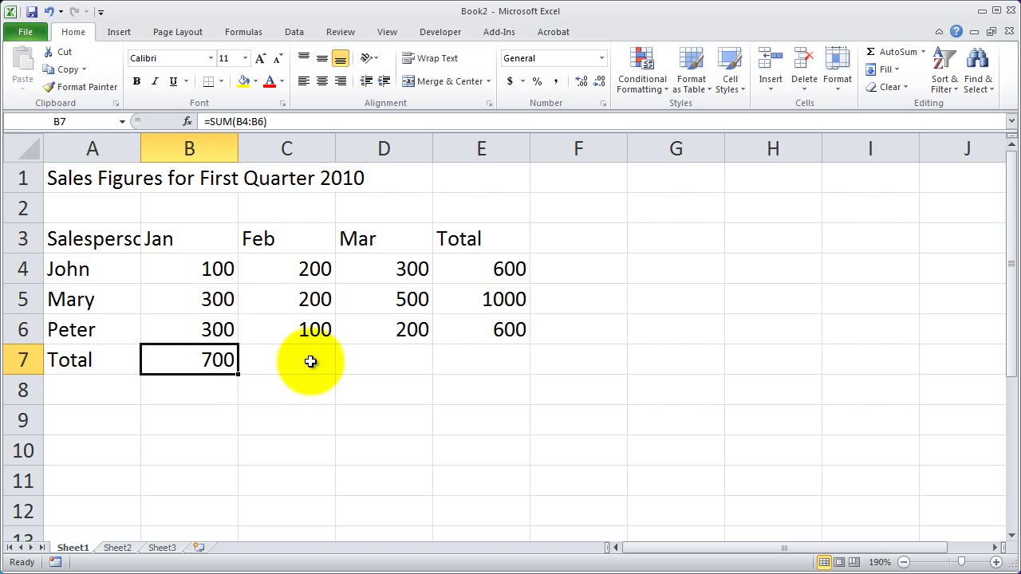
pyautogui.moveTo(239, 377); pyautogui.dragTo(401, 365)
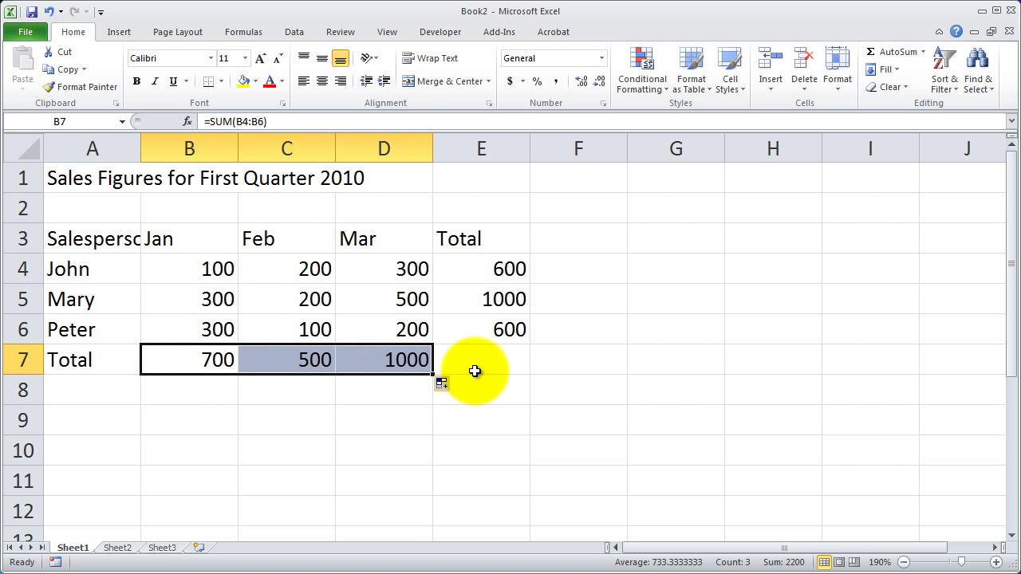
# Check the SUM formulas in the Feb and Jan totals, leaving them unchanged.
pyautogui.click(297, 364)
pyautogui.doubleClick(296, 364)
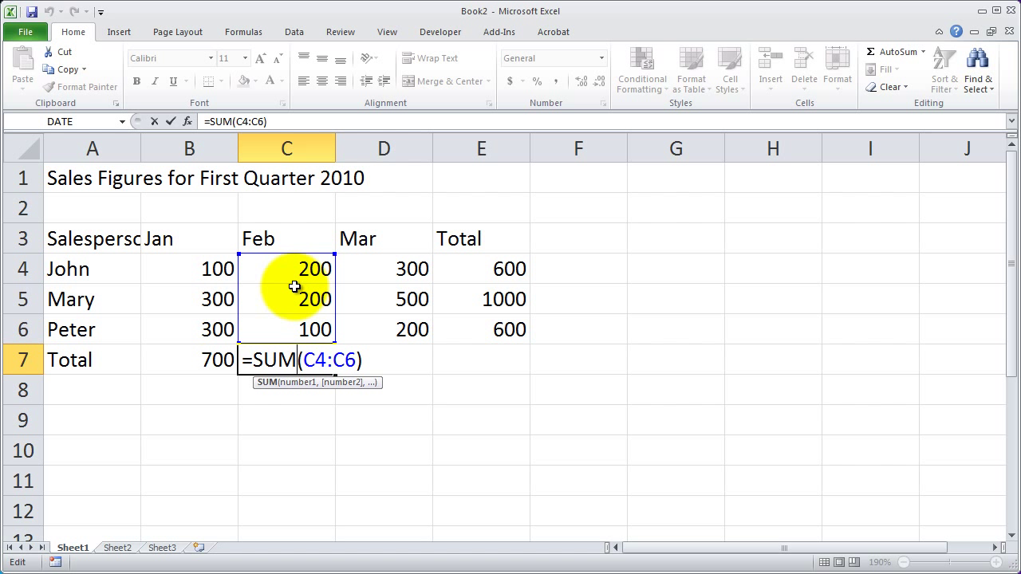
pyautogui.press('Return')
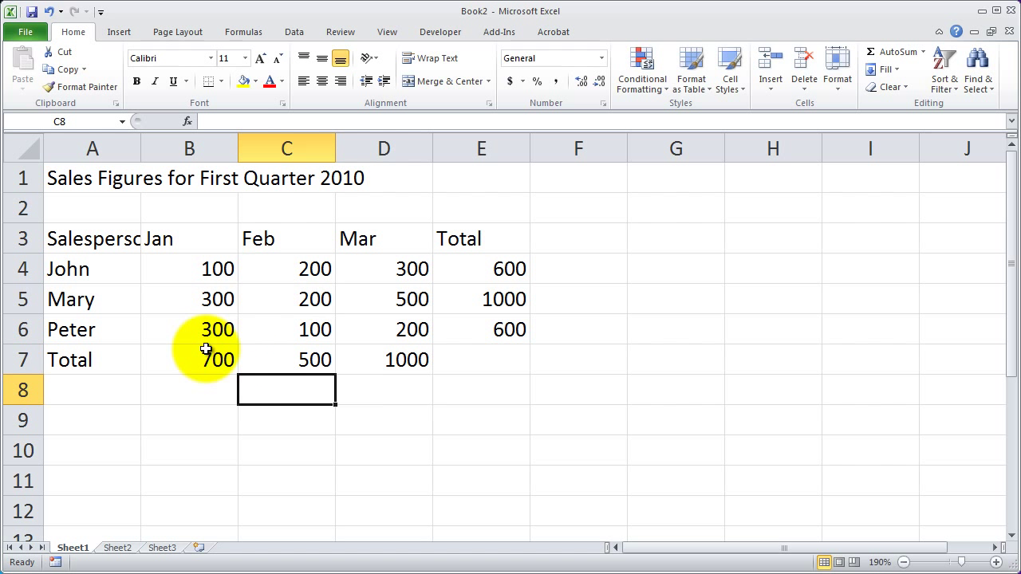
pyautogui.doubleClick(205, 359)
pyautogui.moveTo(230, 358); pyautogui.dragTo(240, 358)
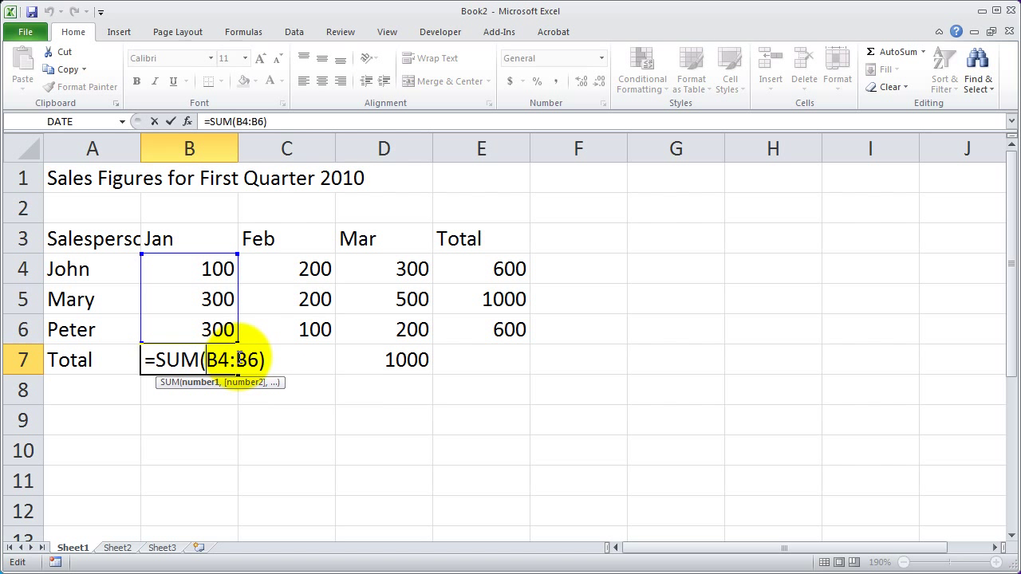
pyautogui.press('Return')
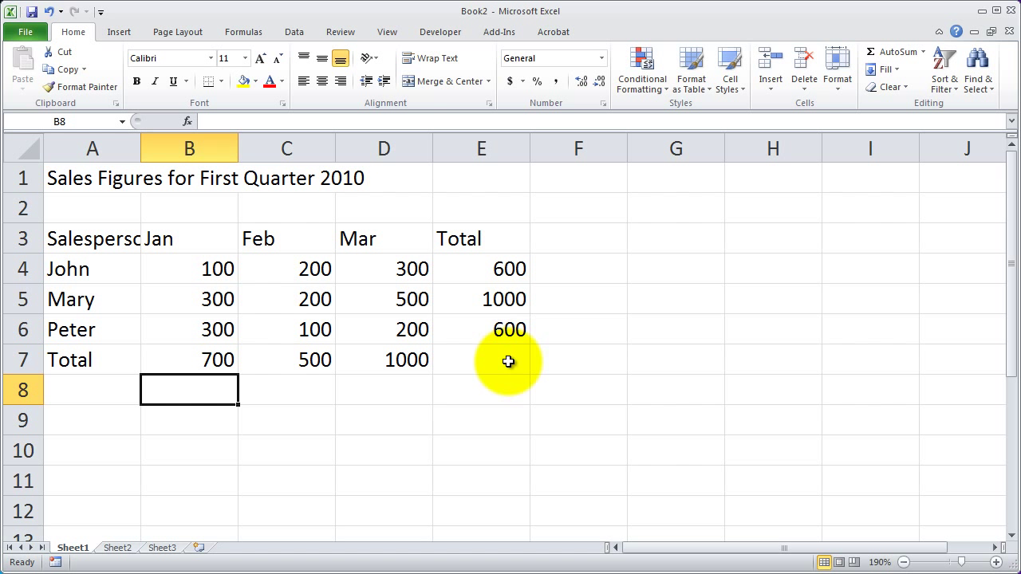
# Review John's Total formula in E4 without changing it.
pyautogui.click(117, 182)
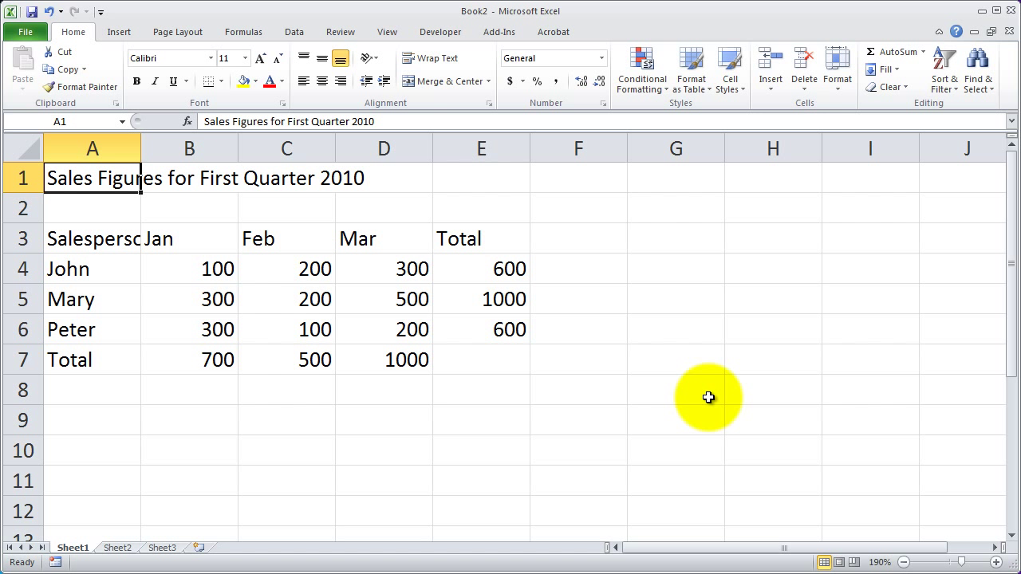
pyautogui.doubleClick(456, 269)
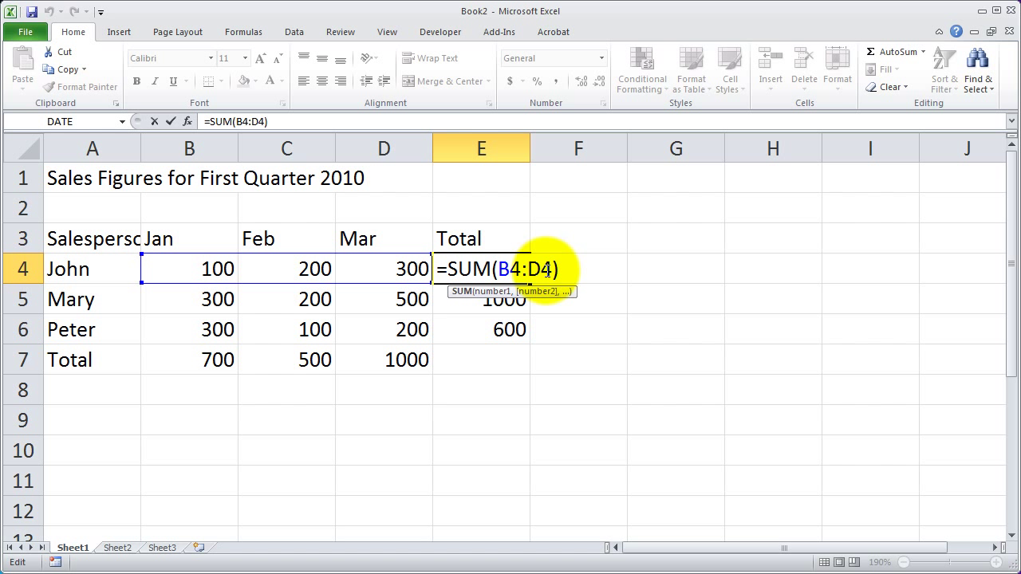
pyautogui.press('Return')
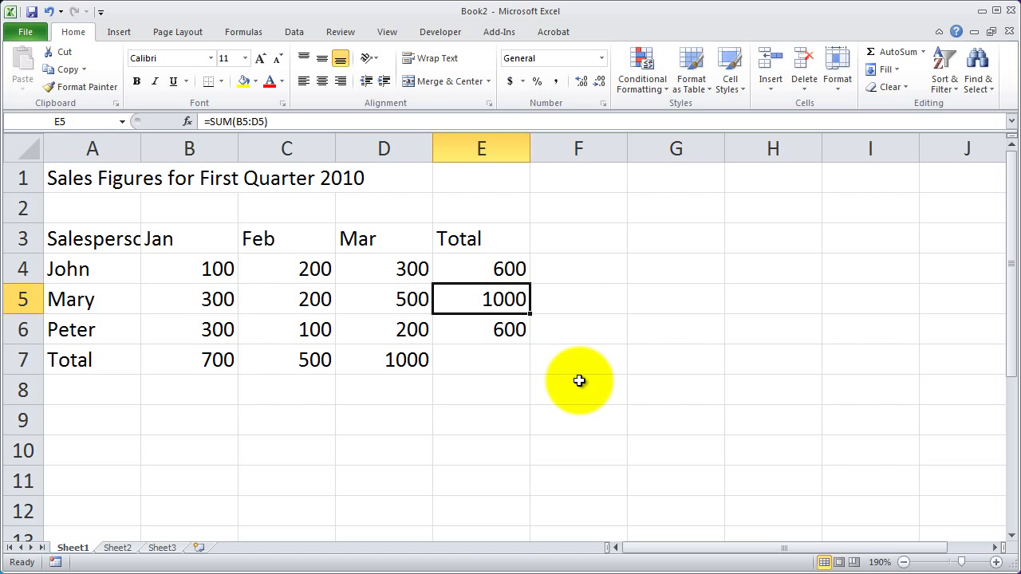
# Type the heading Commission in F3.
pyautogui.click(560, 238)
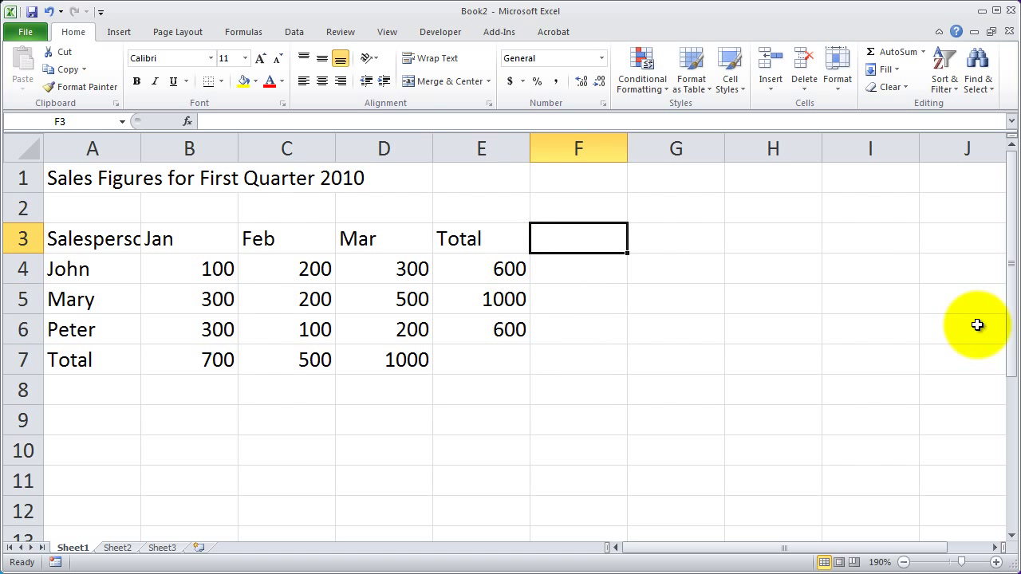
pyautogui.write('Commisi')
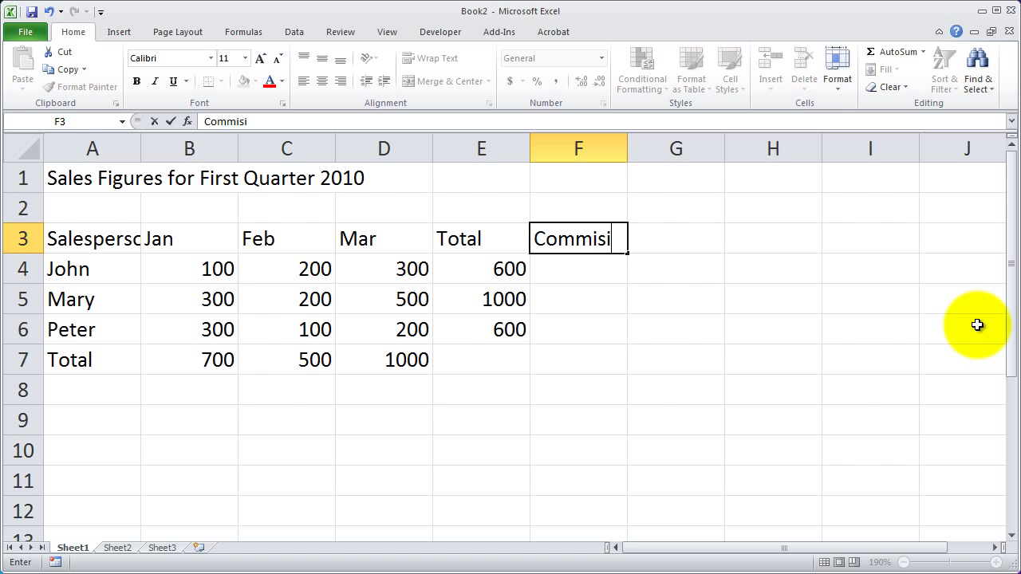
pyautogui.press('BackSpace')
pyautogui.write('sion')
pyautogui.press('Return')
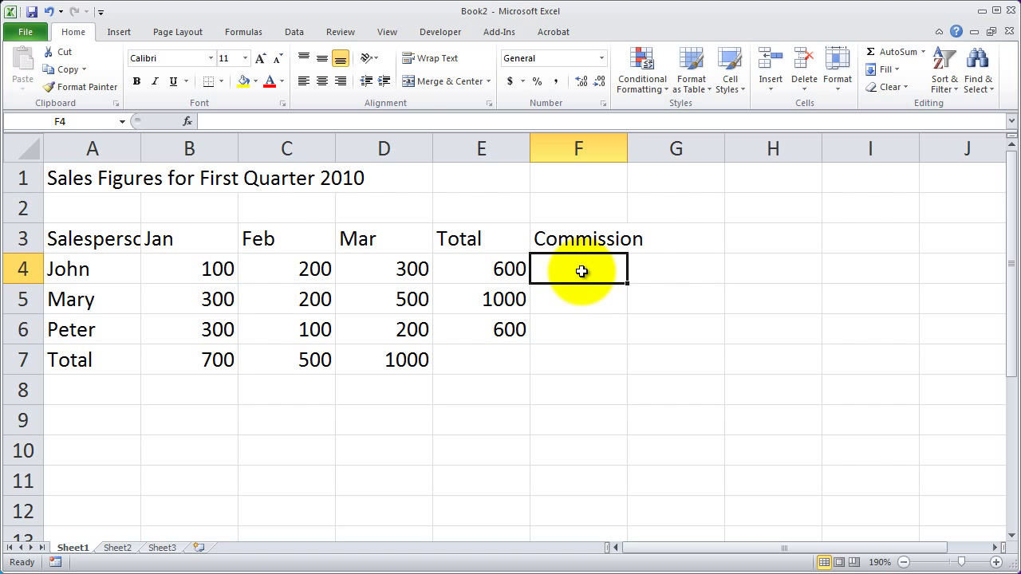
# Enter John's commission formula =E4*10% in F4.
pyautogui.click(482, 268)
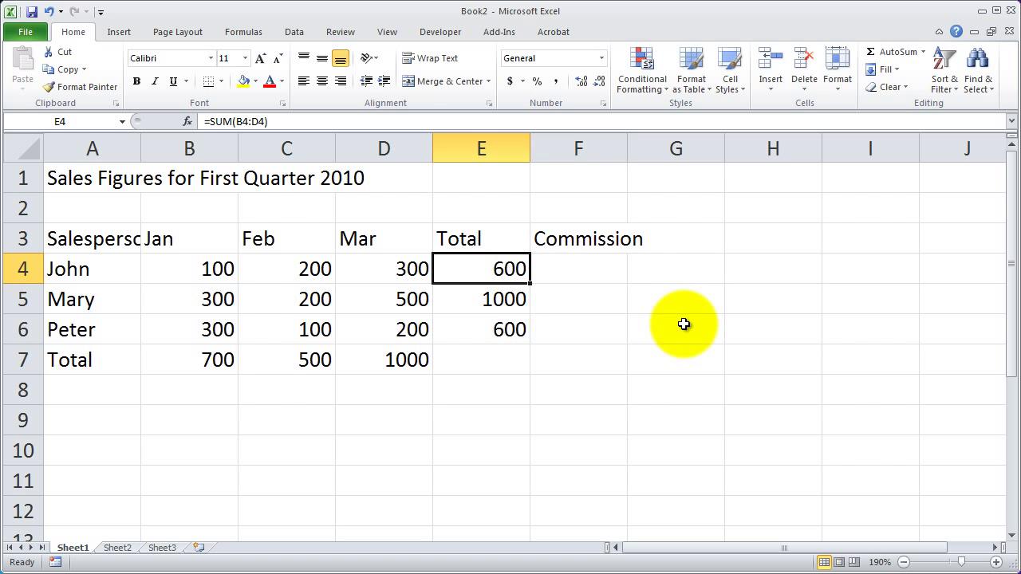
pyautogui.click(587, 277)
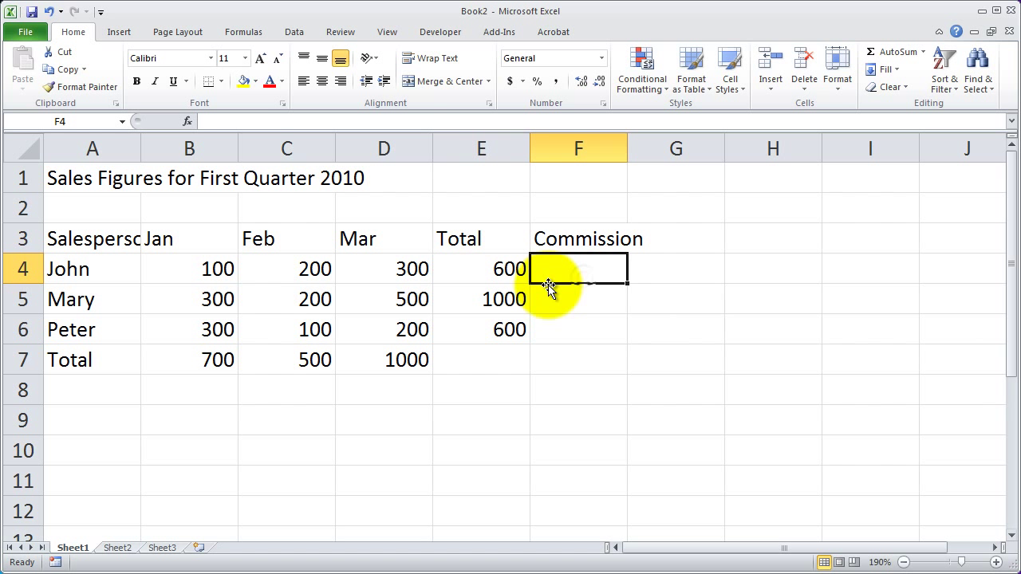
pyautogui.write('=')
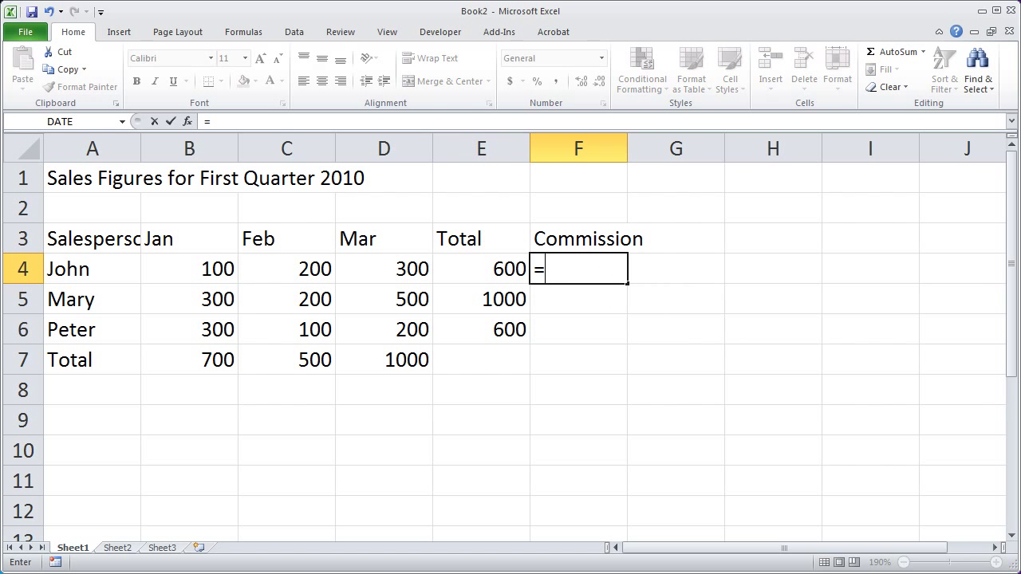
pyautogui.click(496, 269)
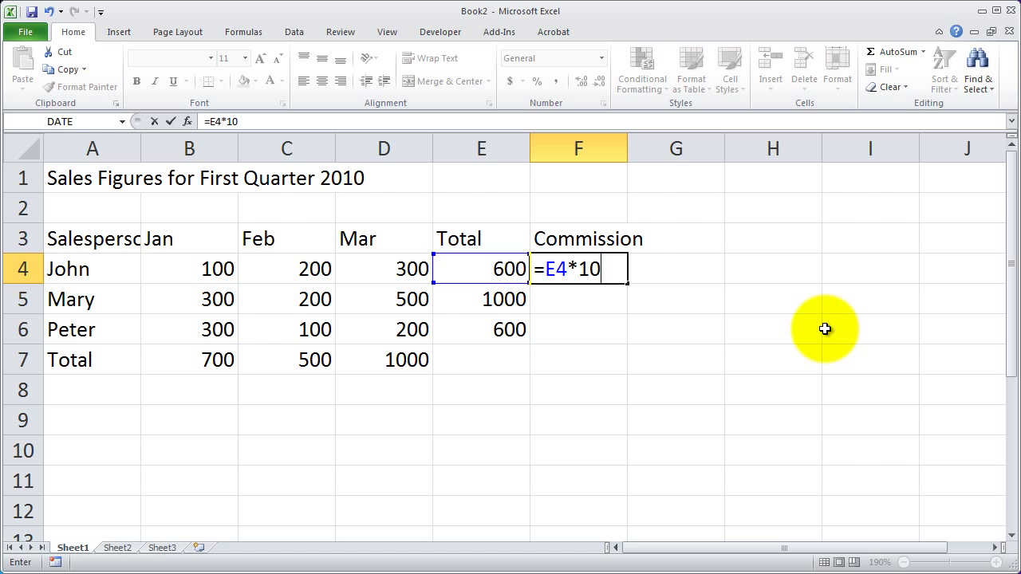
pyautogui.write('%')
pyautogui.press('Return')
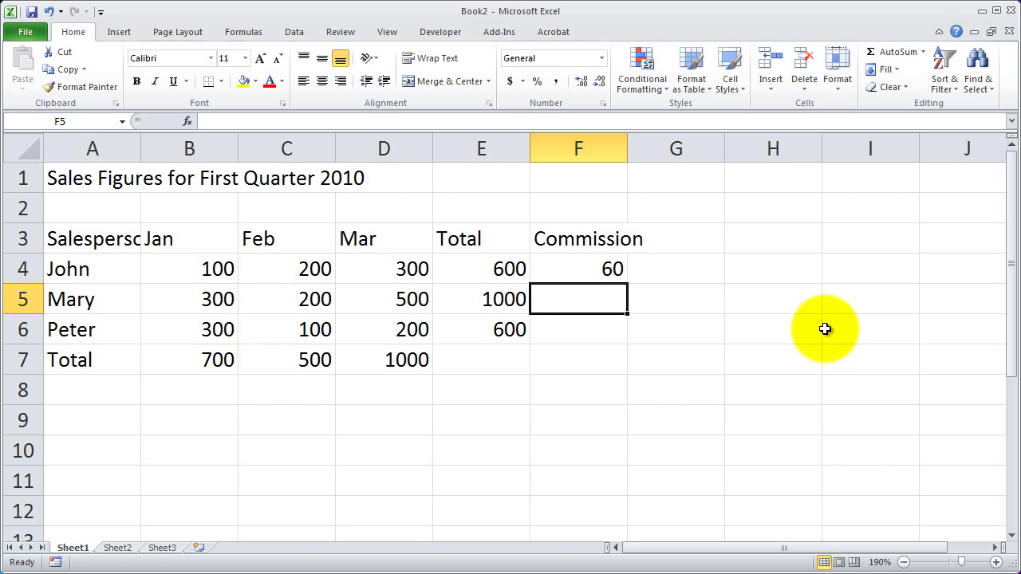
# Copy the commission formula down to F5:F6 for Mary and Peter.
pyautogui.click(598, 268)
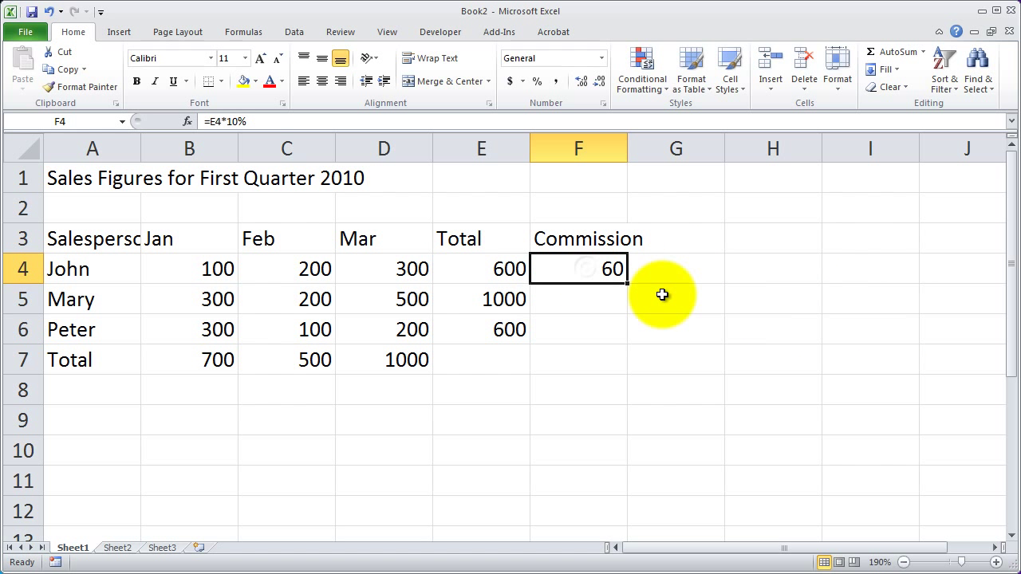
pyautogui.moveTo(626, 284); pyautogui.dragTo(638, 343)
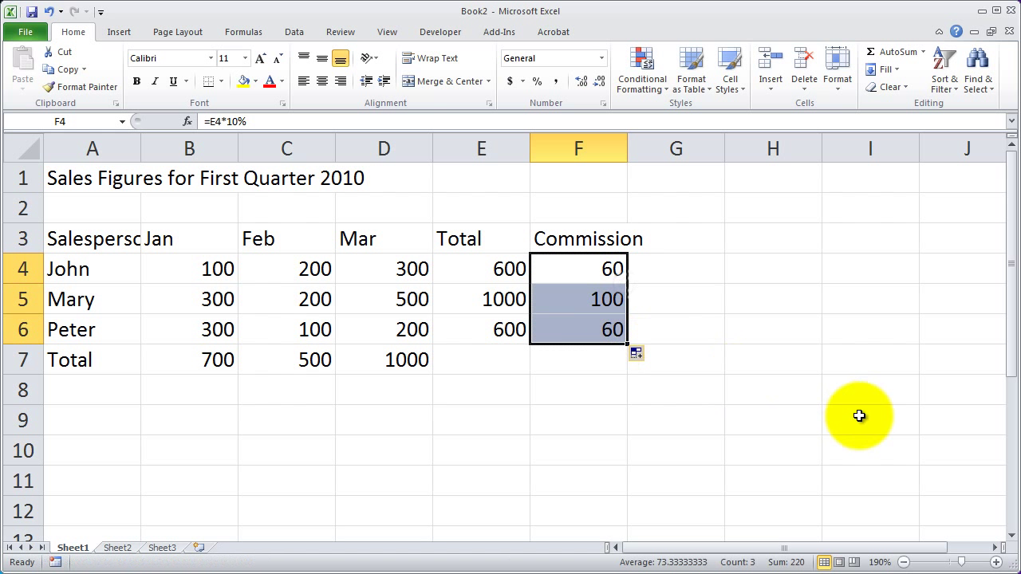
pyautogui.click(503, 437)
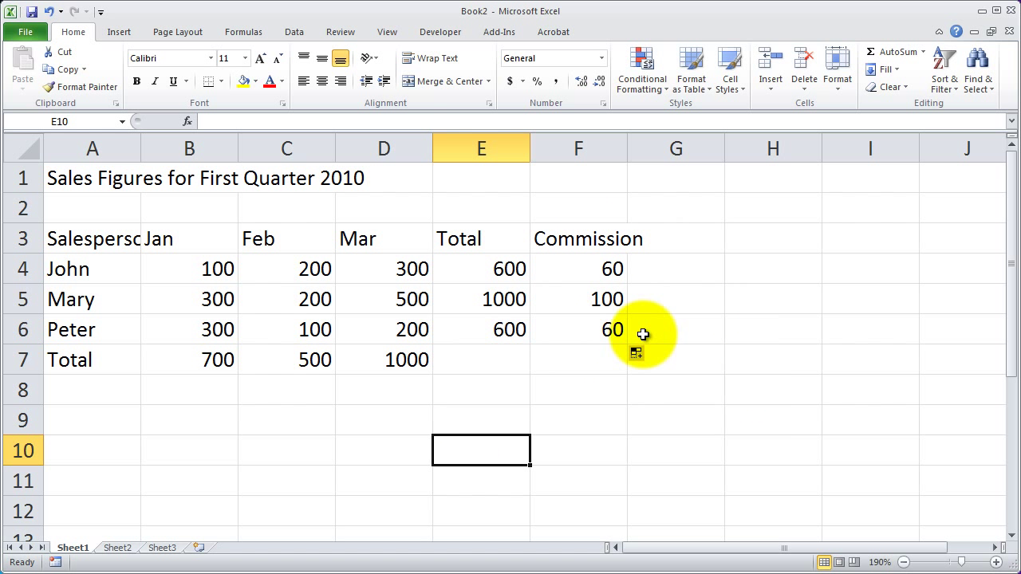
# Review the 10% rate in F4's formula, then clear the commission values in F4:F6.
pyautogui.click(586, 268)
pyautogui.doubleClick(590, 268)
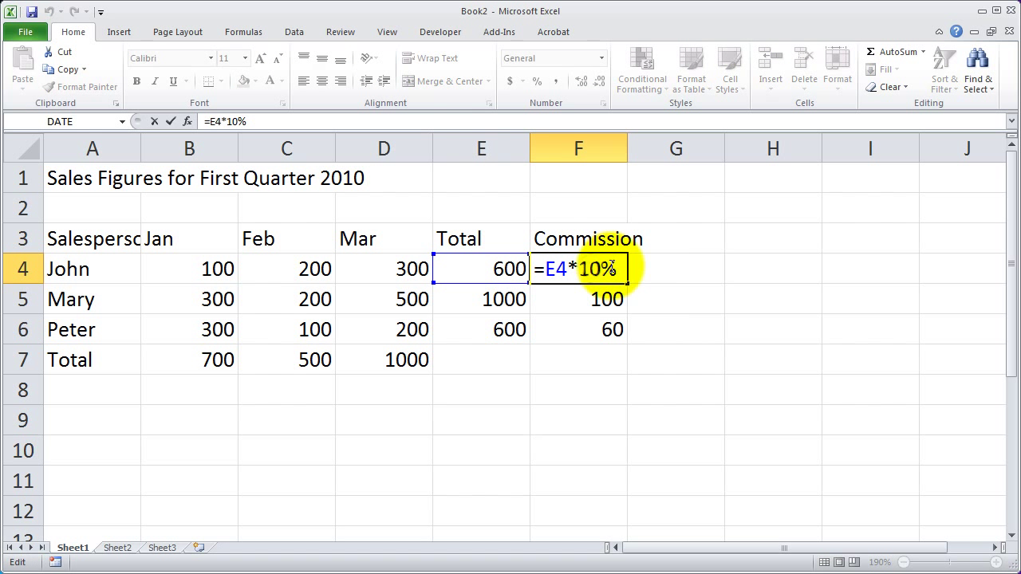
pyautogui.moveTo(579, 269); pyautogui.dragTo(616, 269)
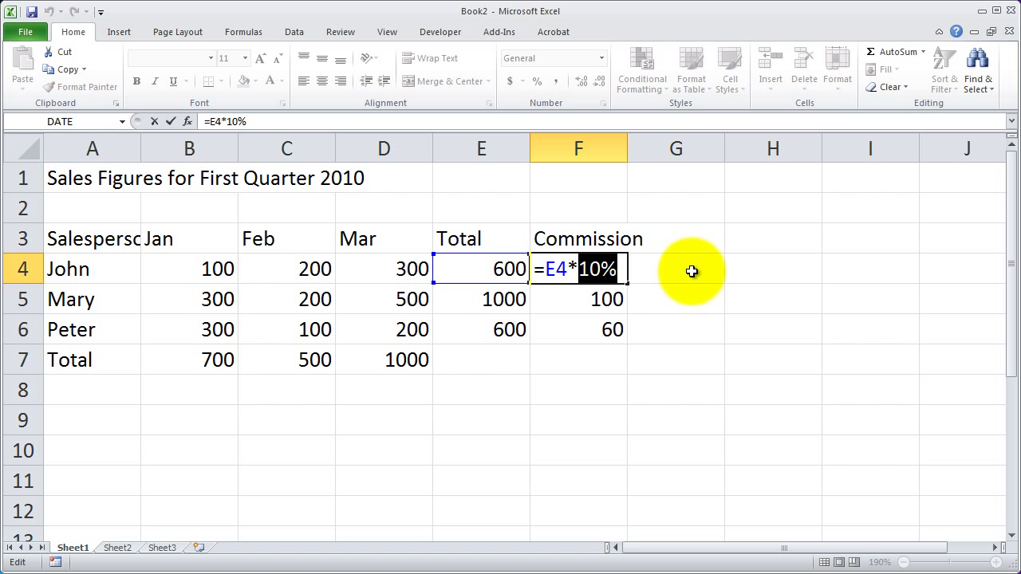
pyautogui.hotkey('ctrl', 'Return')
pyautogui.moveTo(583, 269); pyautogui.dragTo(588, 326)
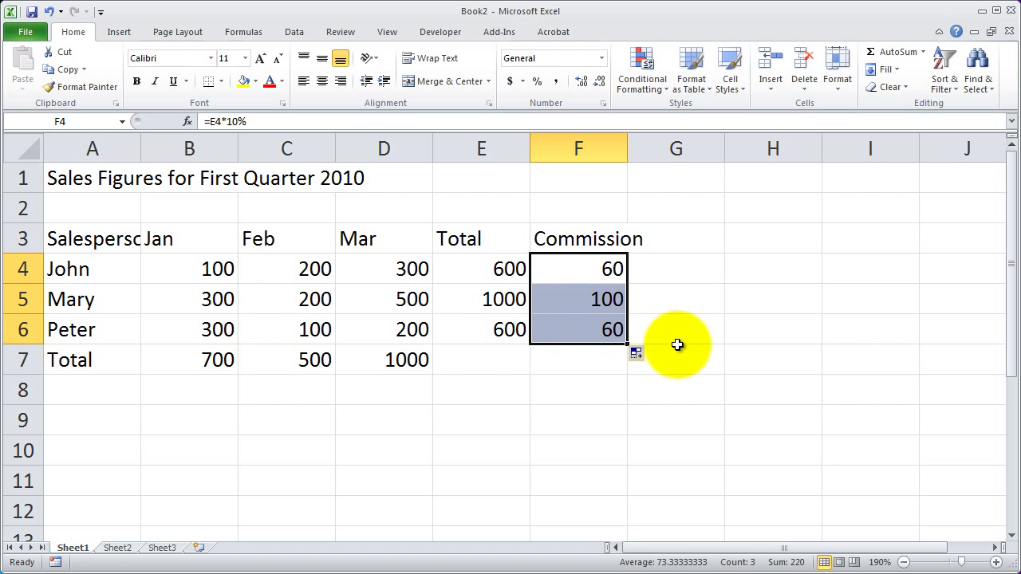
pyautogui.press('Delete')
# Enter the label Rate in A9 and the value 10% in B9.
pyautogui.click(594, 266)
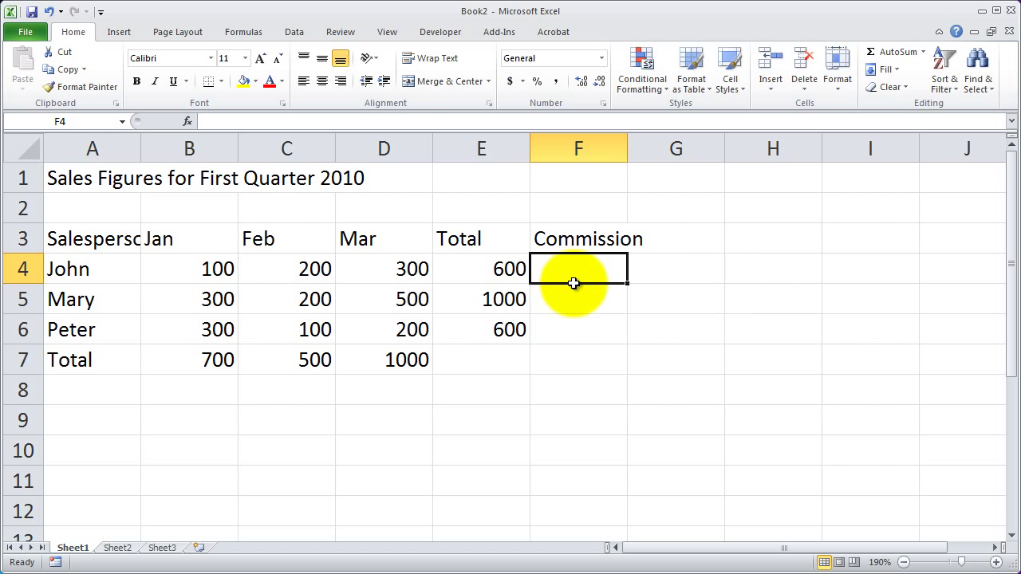
pyautogui.click(112, 423)
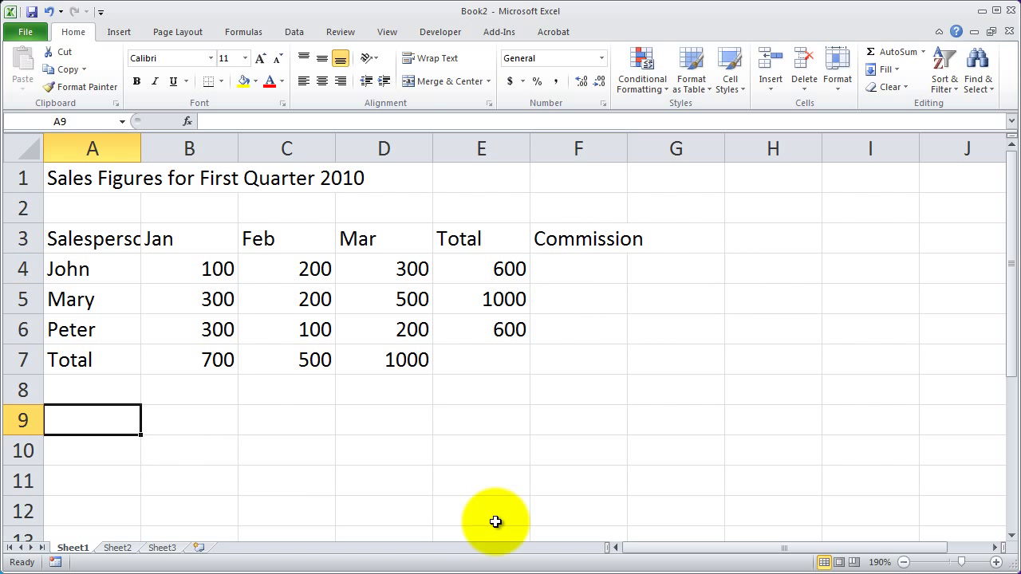
pyautogui.write('Rate')
pyautogui.press('Tab')
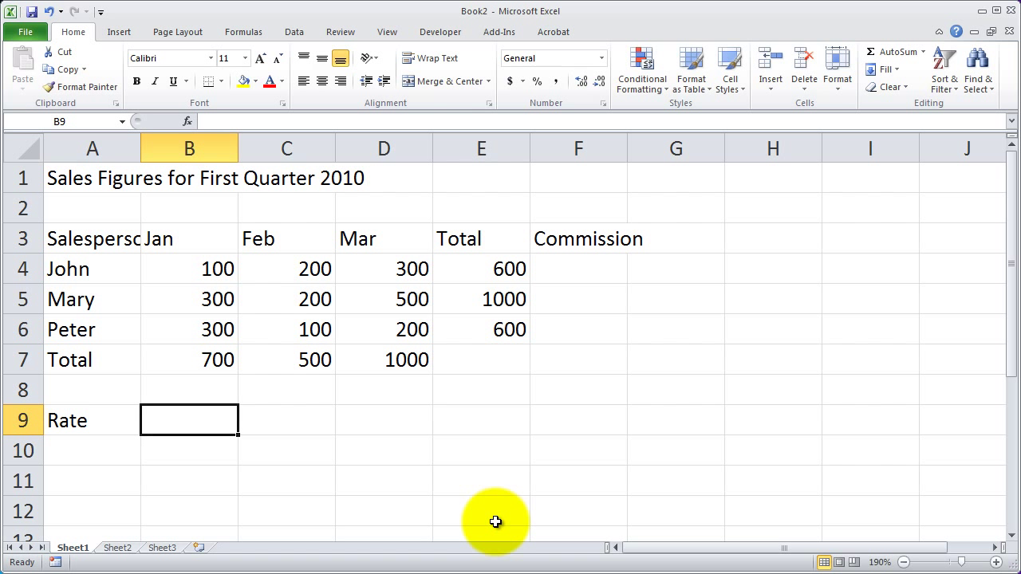
pyautogui.write('10')
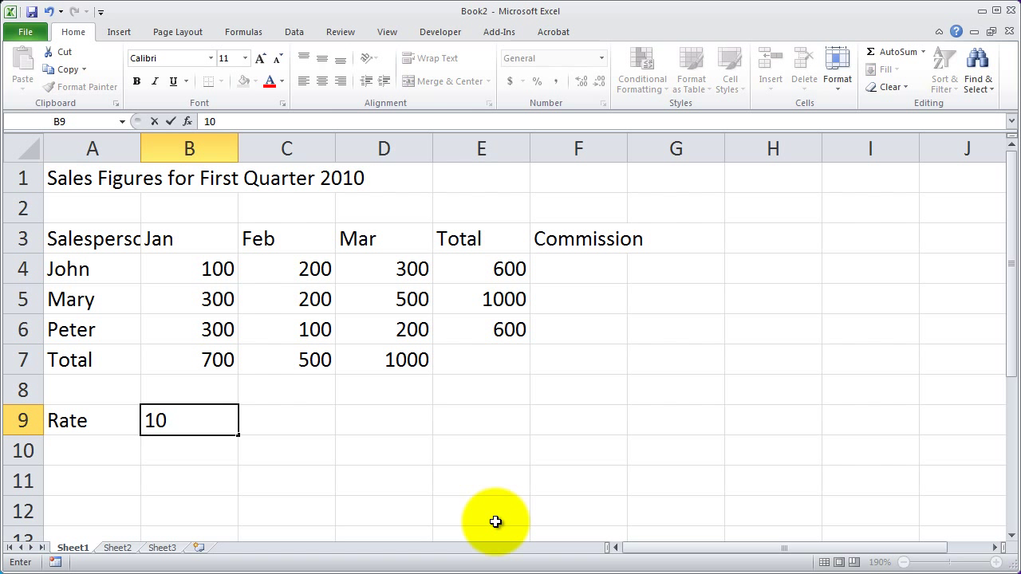
pyautogui.write('%')
pyautogui.press('Return')
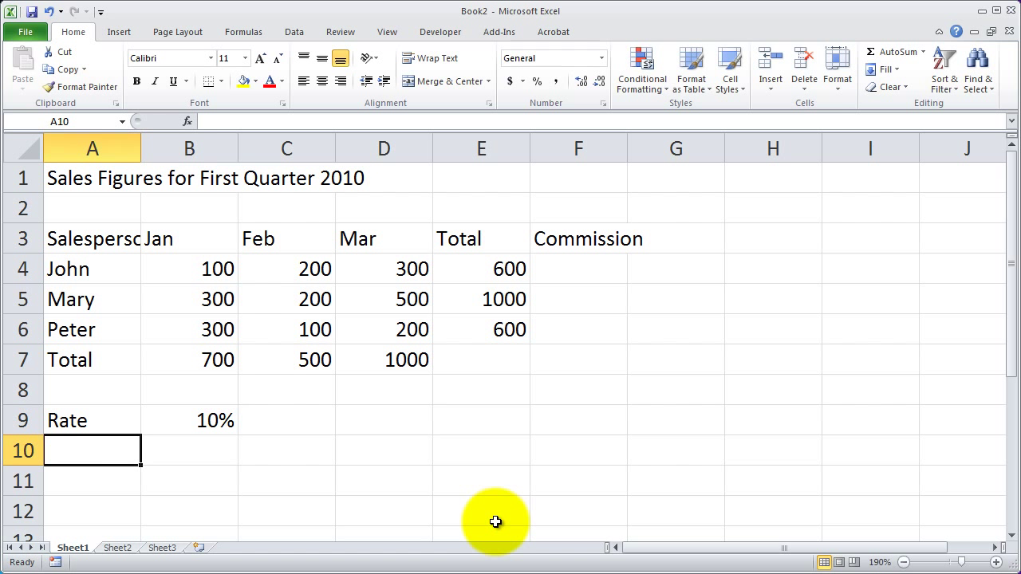
pyautogui.press('Up')
pyautogui.press('Right')
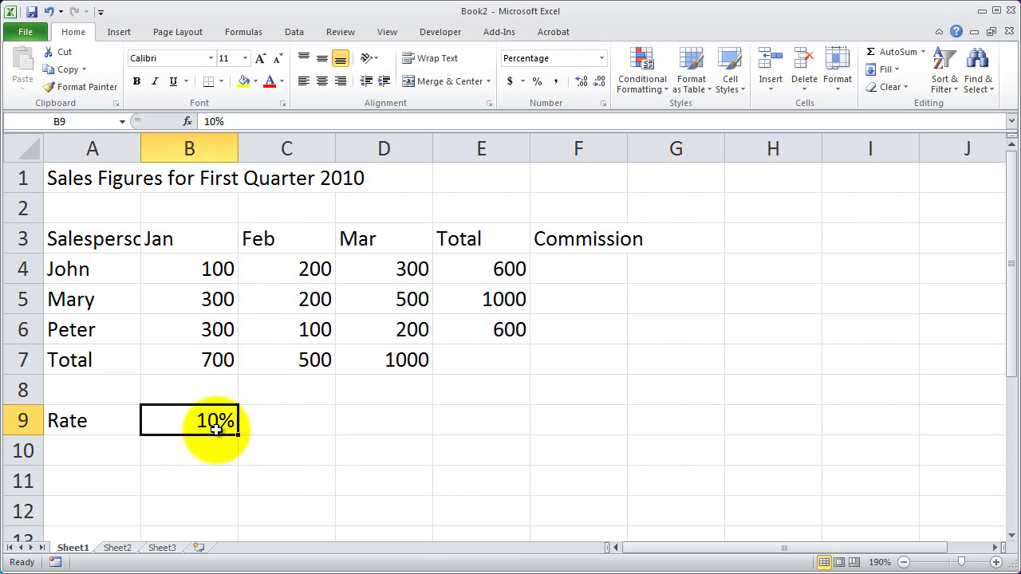
# Enter =E4*B9 in F4 to multiply John's total by the rate.
pyautogui.click(558, 273)
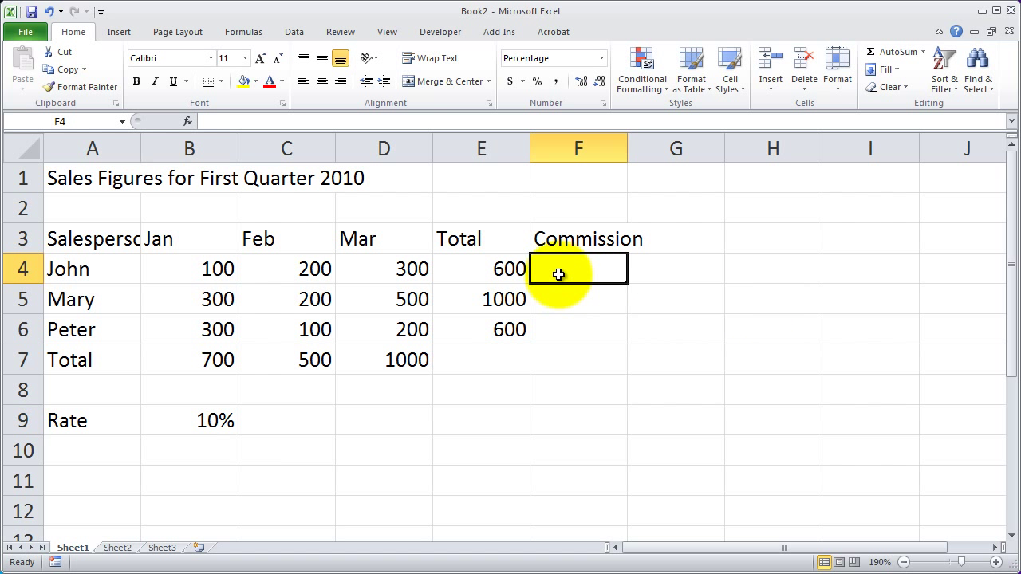
pyautogui.write('=')
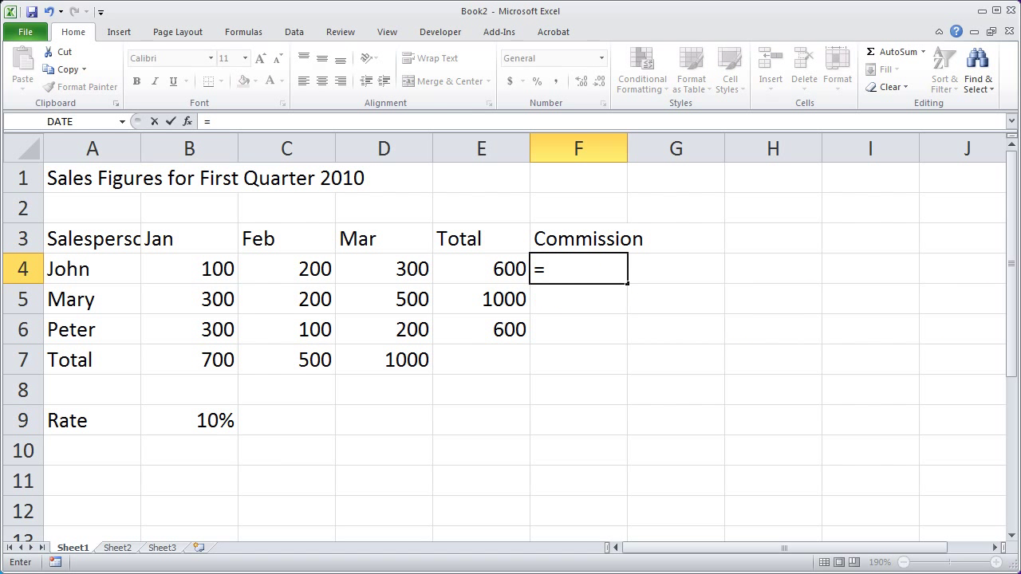
pyautogui.click(502, 269)
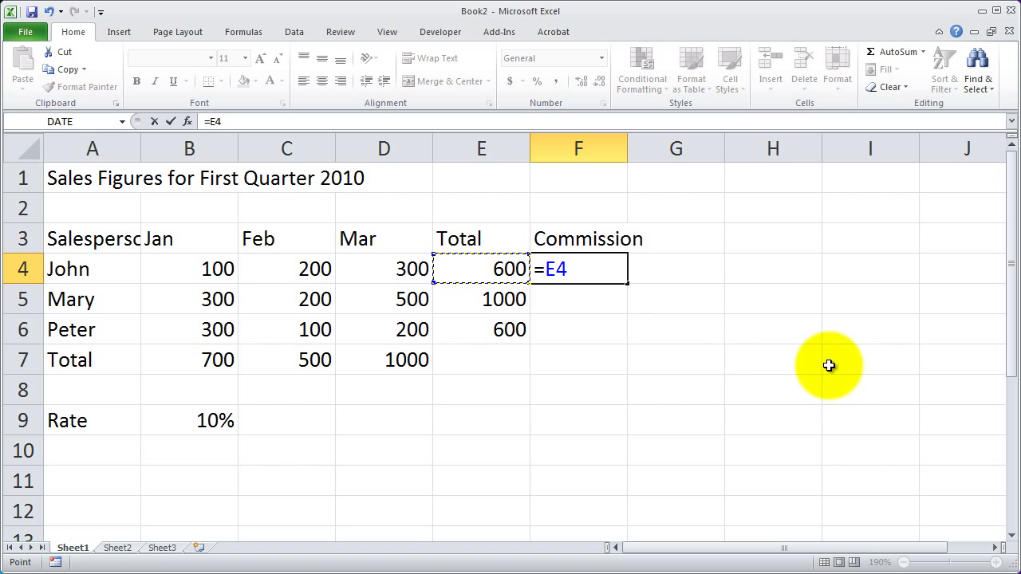
pyautogui.write('*')
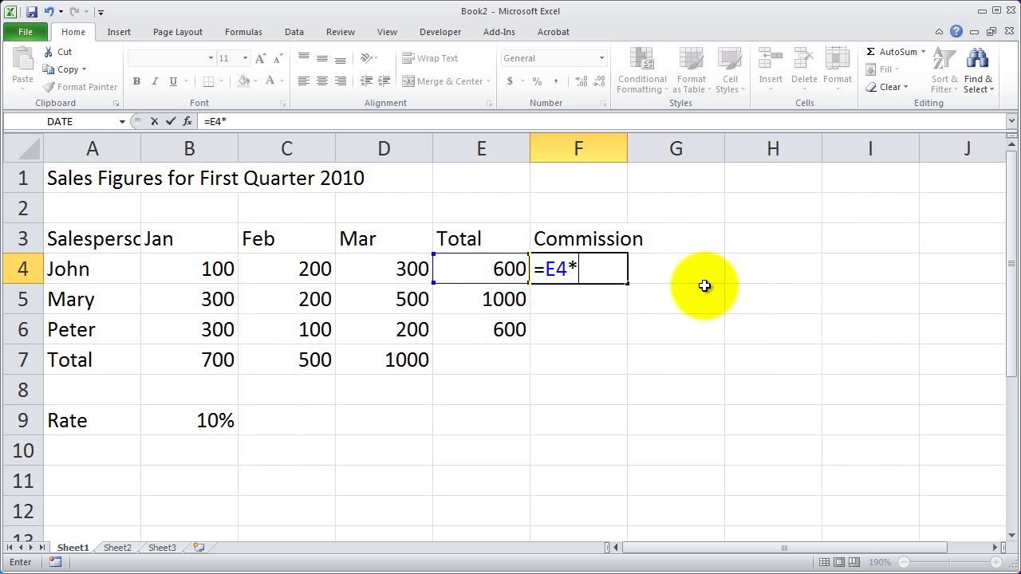
pyautogui.click(186, 420)
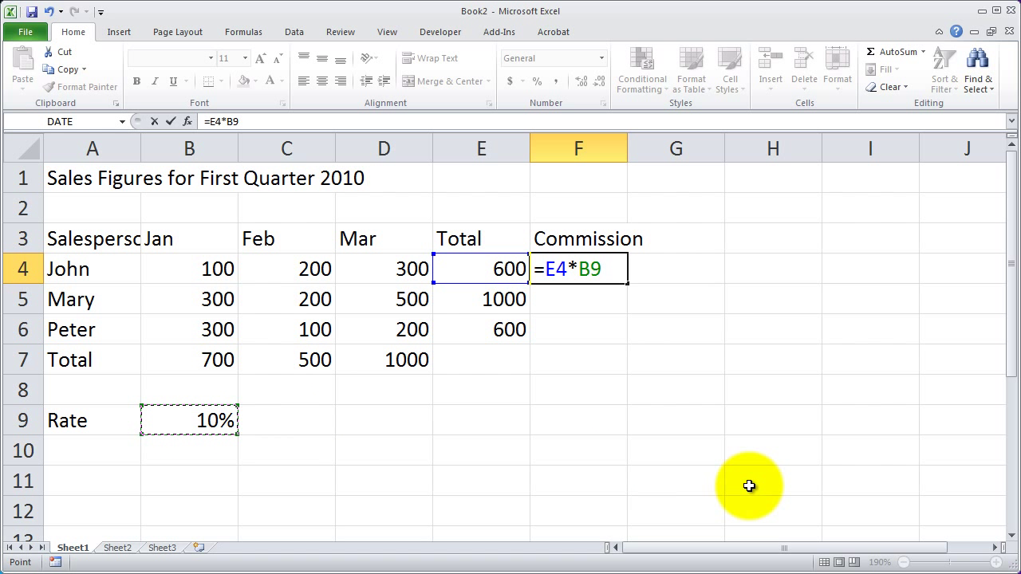
pyautogui.press('Return')
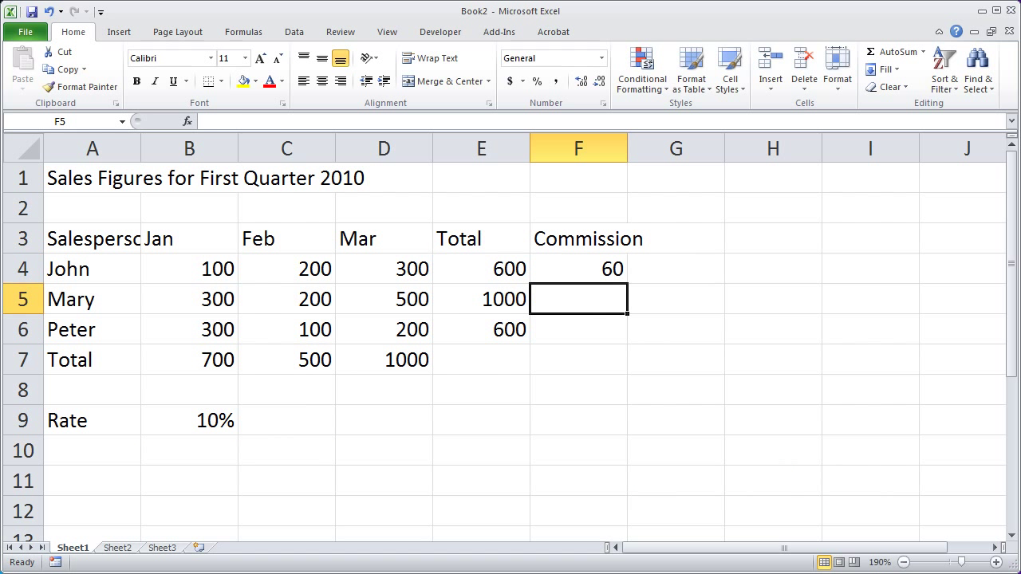
# Change the rate in B9 to 12%, then to 5%, so F4 shows 30.
pyautogui.click(482, 451)
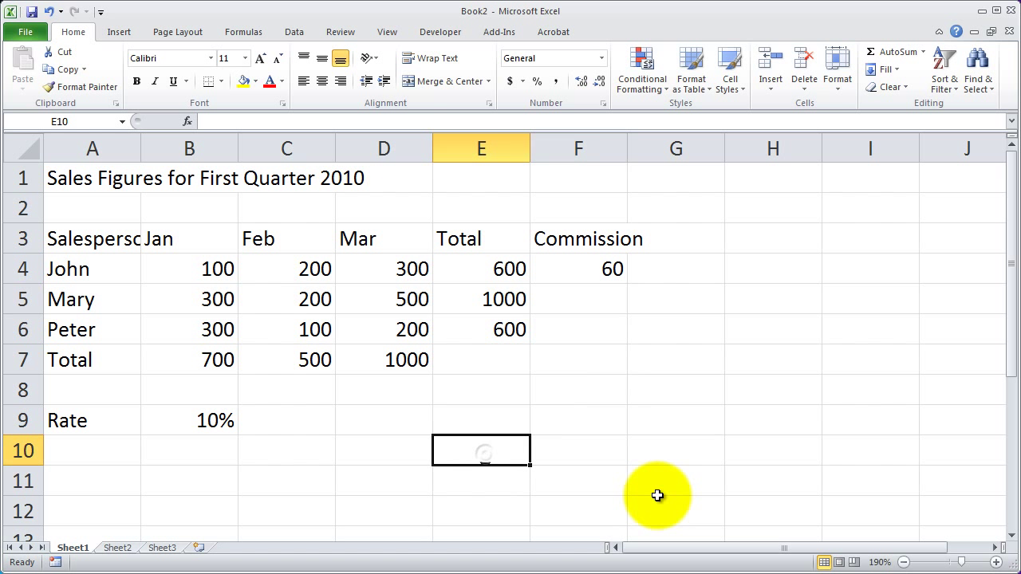
pyautogui.click(210, 419)
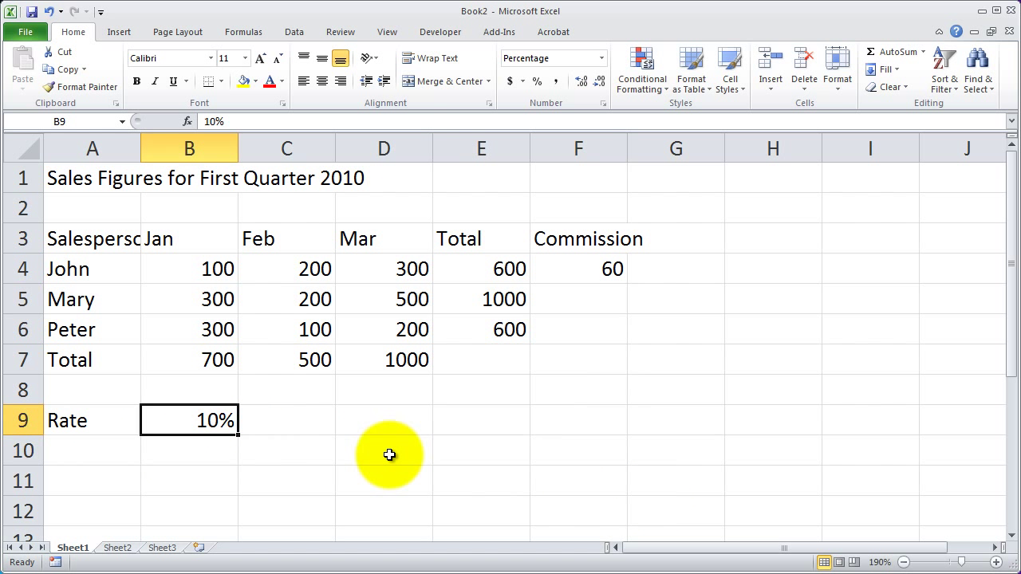
pyautogui.write('12')
pyautogui.press('Return')
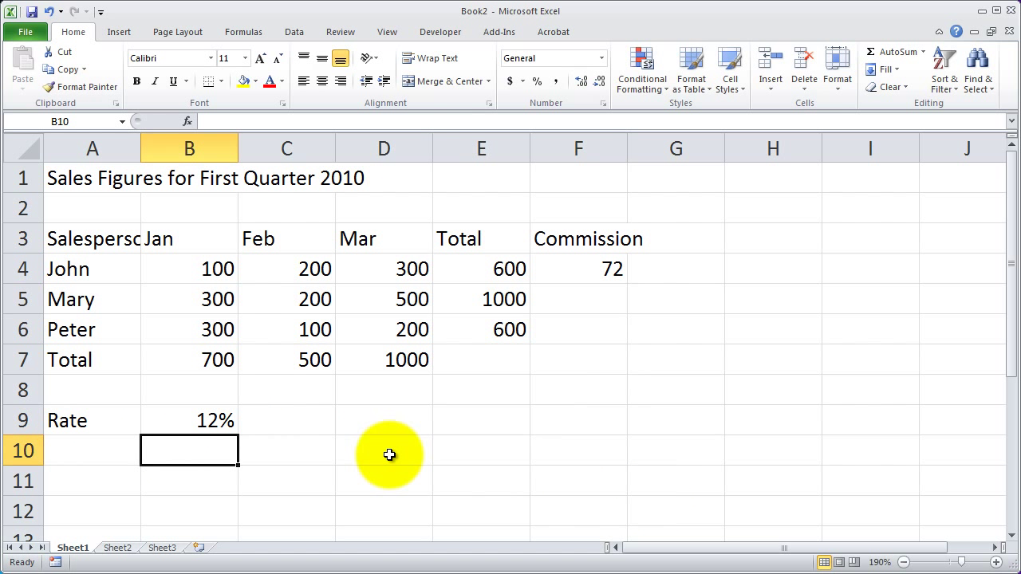
pyautogui.press('Up')
pyautogui.write('5')
pyautogui.press('Return')
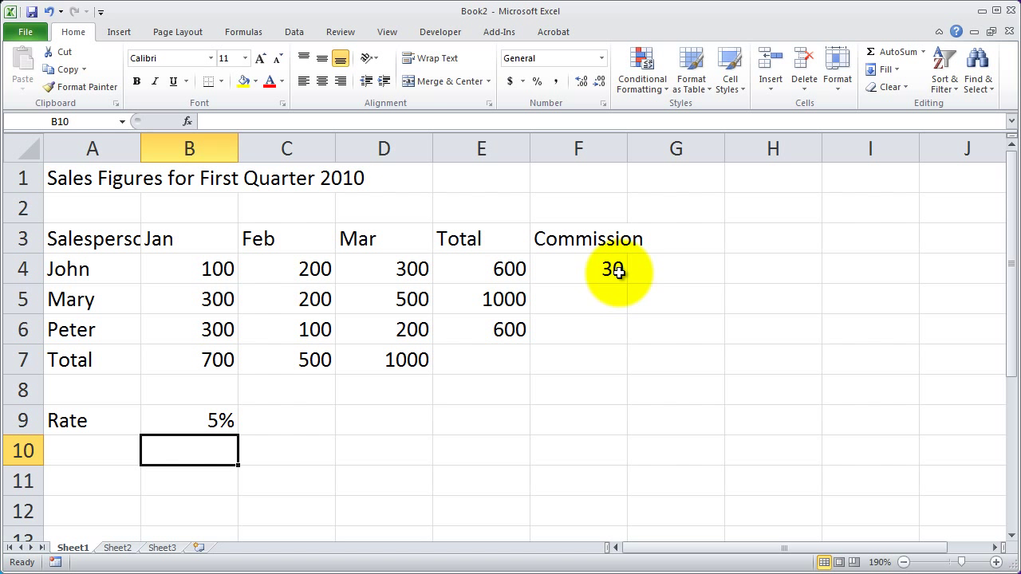
# Fill F4's commission formula down to F6 and inspect F5 and F6, which show 0.
pyautogui.click(583, 270)
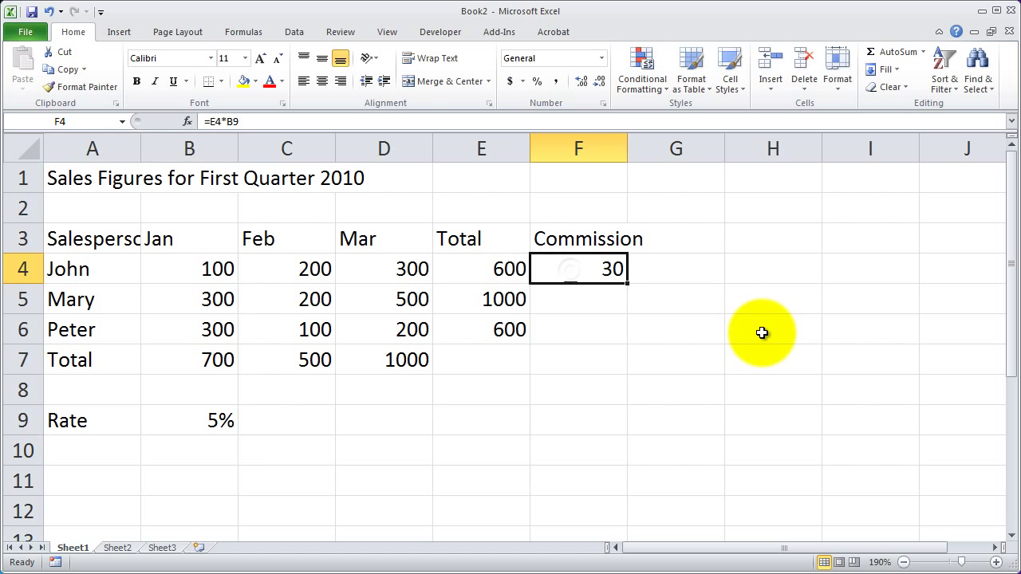
pyautogui.moveTo(627, 282); pyautogui.dragTo(621, 352)
pyautogui.click(728, 289)
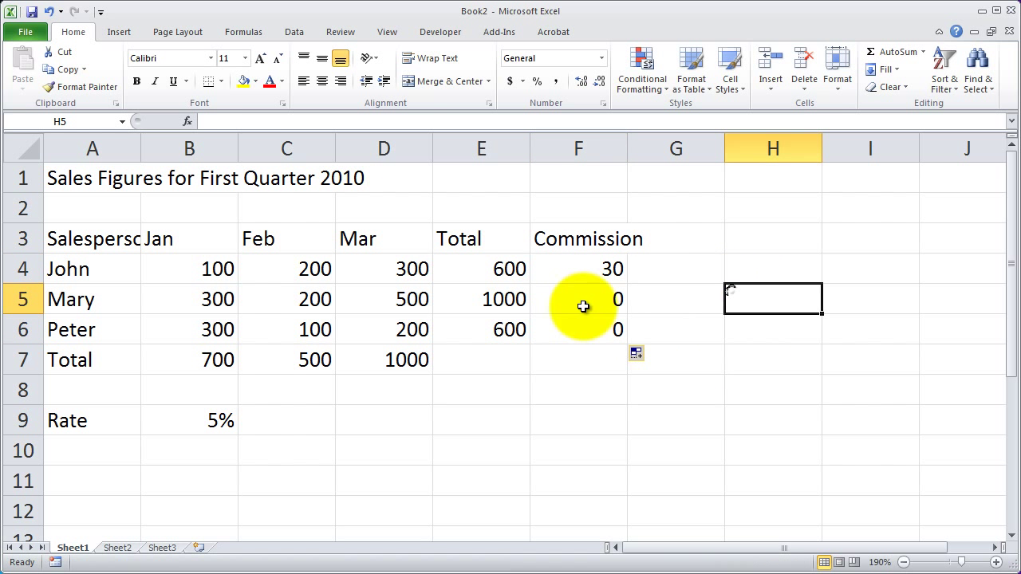
pyautogui.click(590, 331)
pyautogui.click(589, 302)
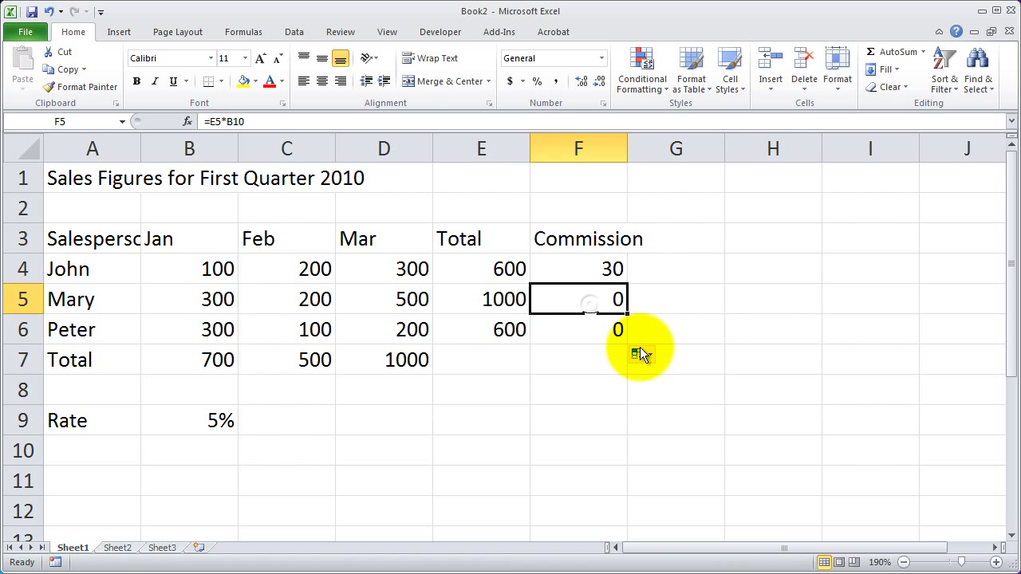
# Compare F5's shifted formula referencing B10 with F4's =E4*B9.
pyautogui.doubleClick(571, 298)
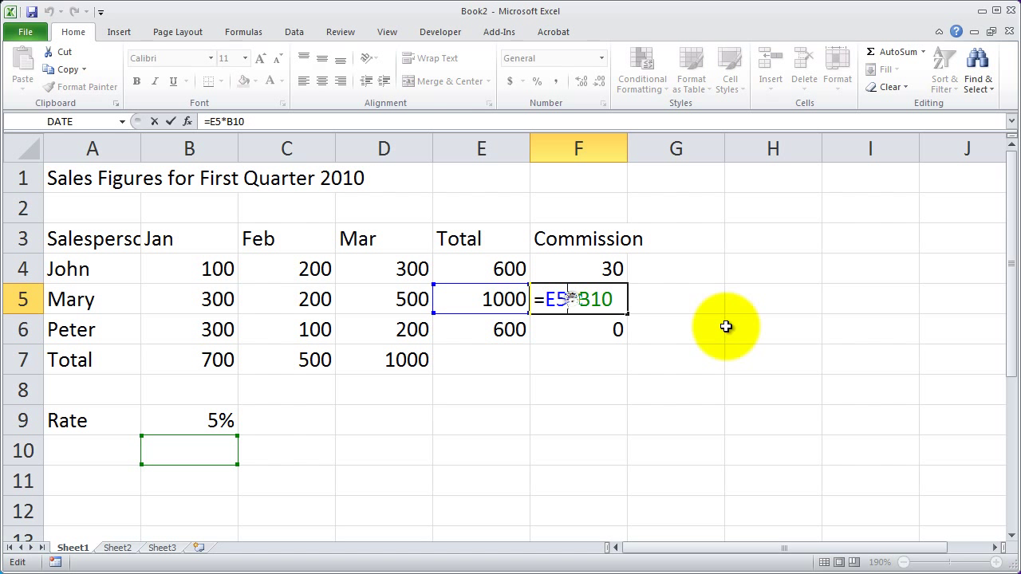
pyautogui.moveTo(549, 299); pyautogui.dragTo(614, 301)
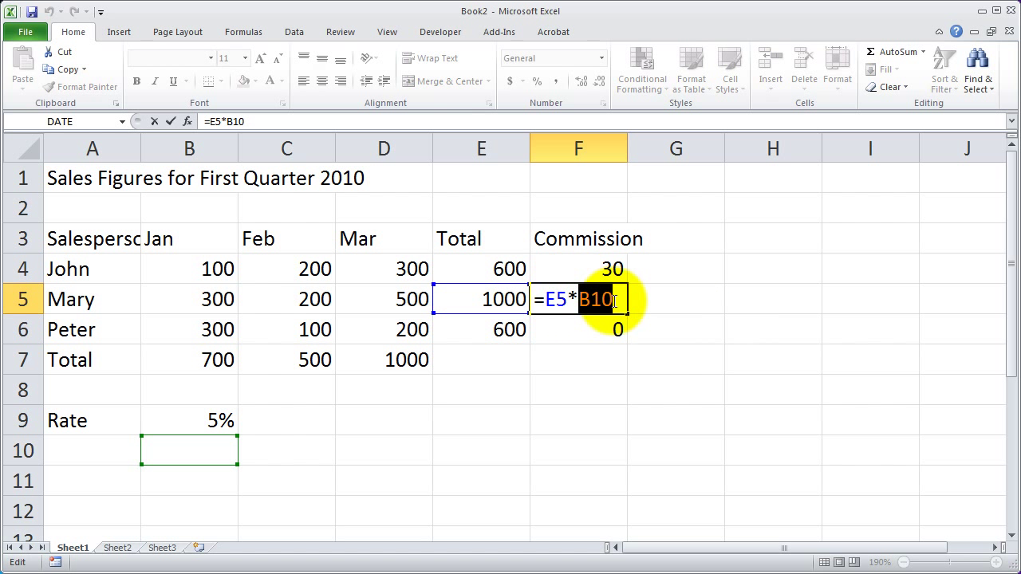
pyautogui.press('Escape')
pyautogui.doubleClick(579, 272)
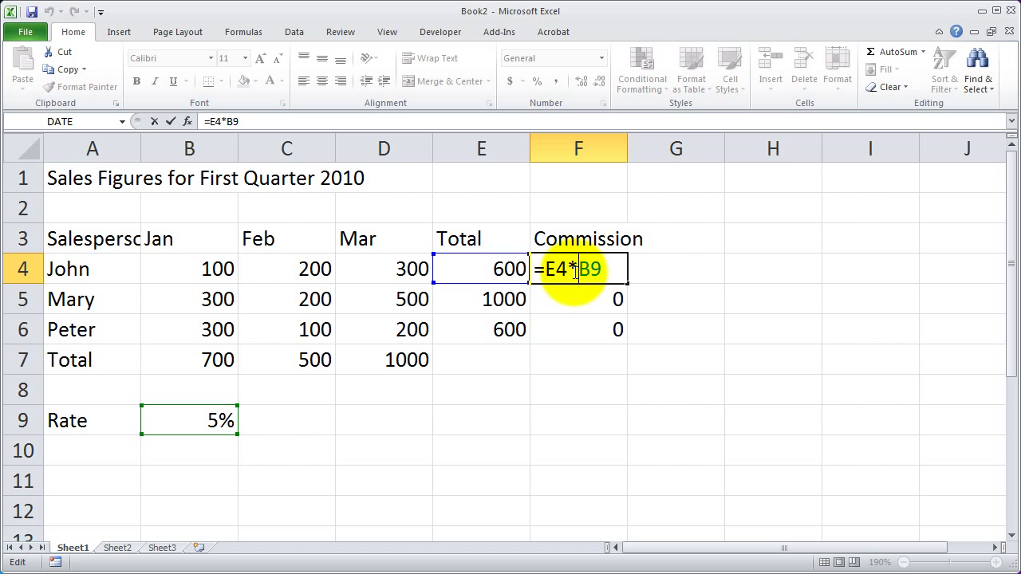
pyautogui.press('Escape')
pyautogui.doubleClick(574, 296)
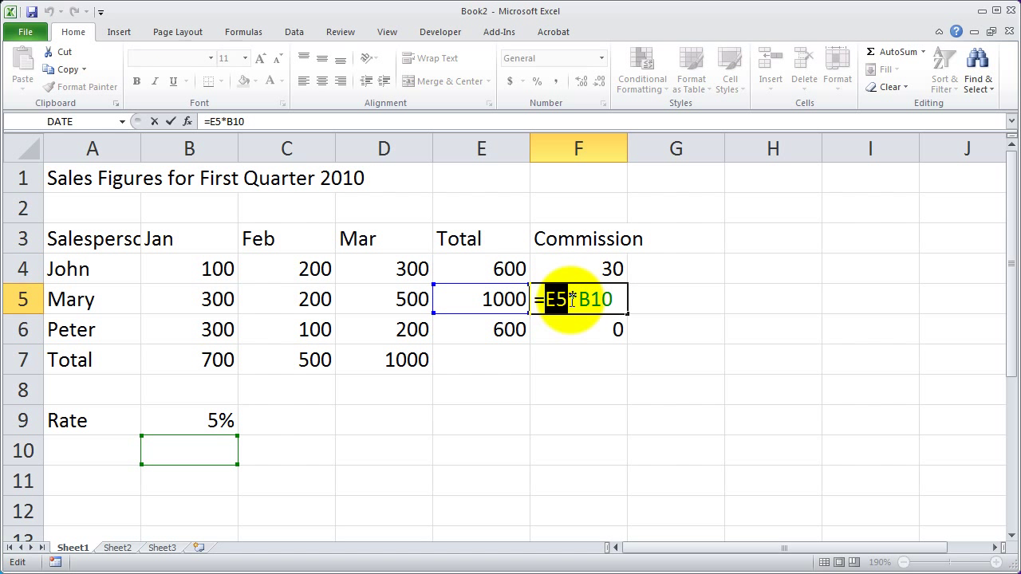
pyautogui.press('Escape')
pyautogui.doubleClick(614, 270)
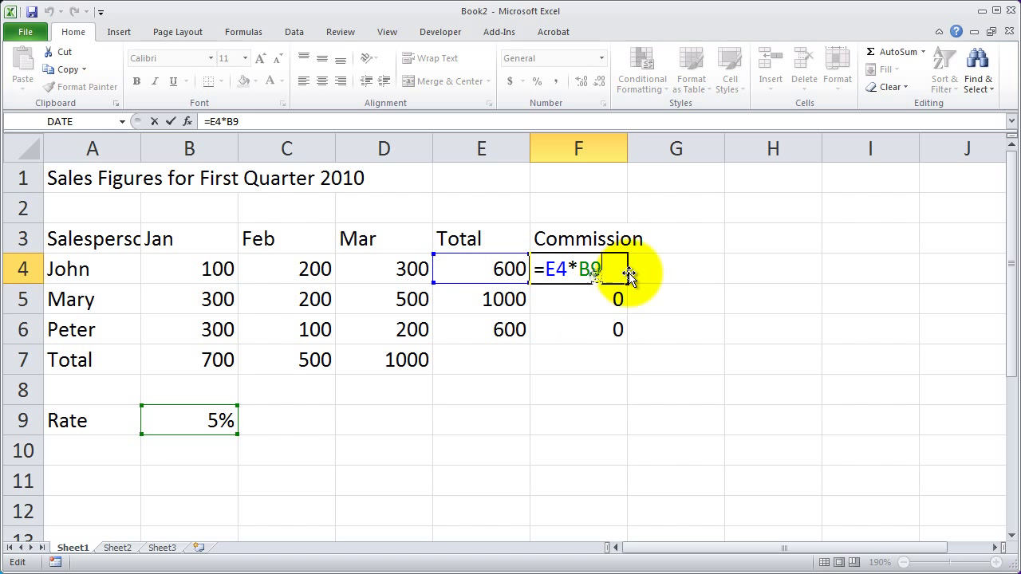
pyautogui.press('Escape')
pyautogui.doubleClick(598, 293)
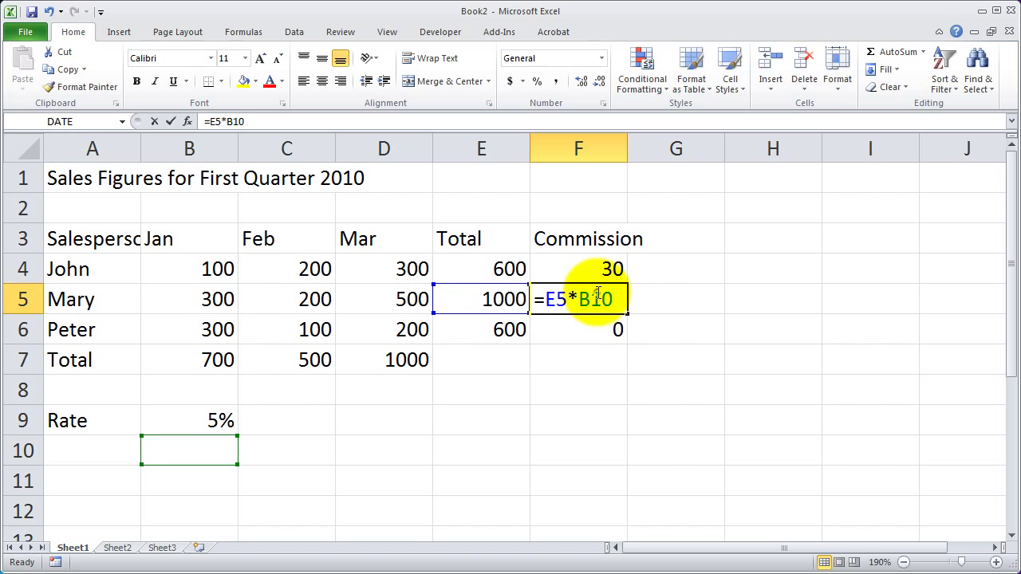
pyautogui.moveTo(612, 299); pyautogui.dragTo(579, 299)
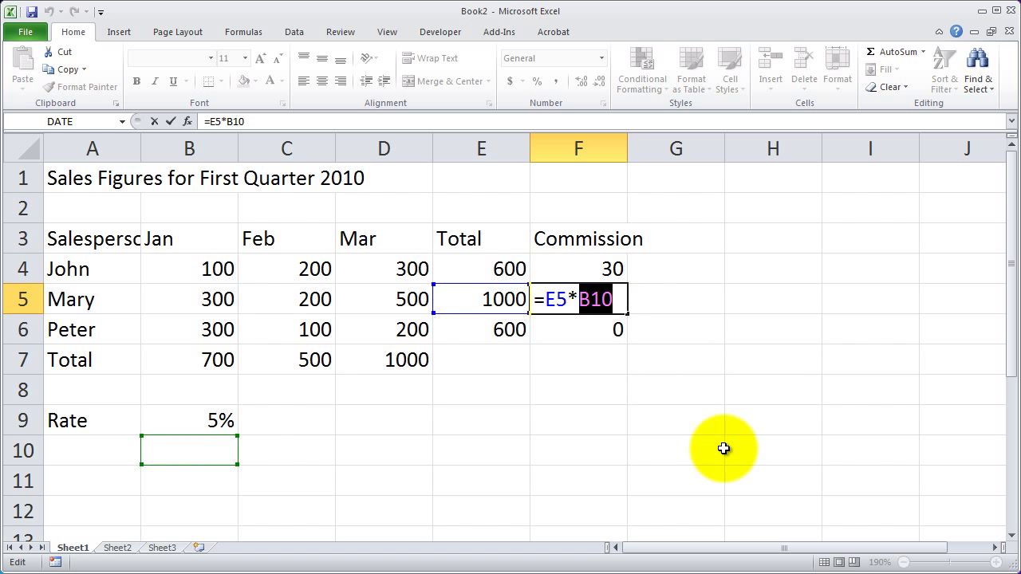
pyautogui.press('Return')
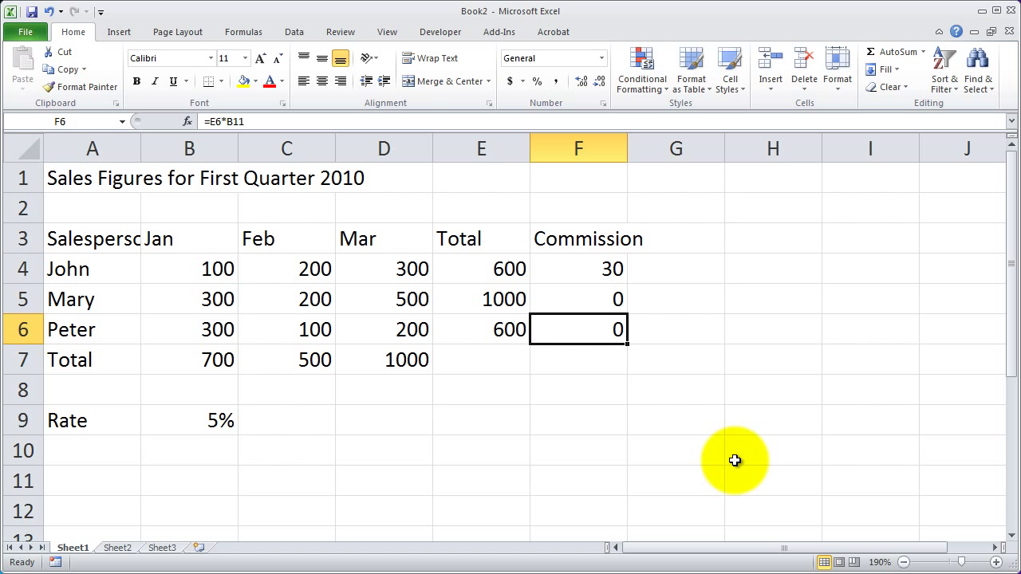
# Clear F5:F6 and reopen F4's =E4*B9 formula for editing.
pyautogui.moveTo(581, 295); pyautogui.dragTo(582, 327)
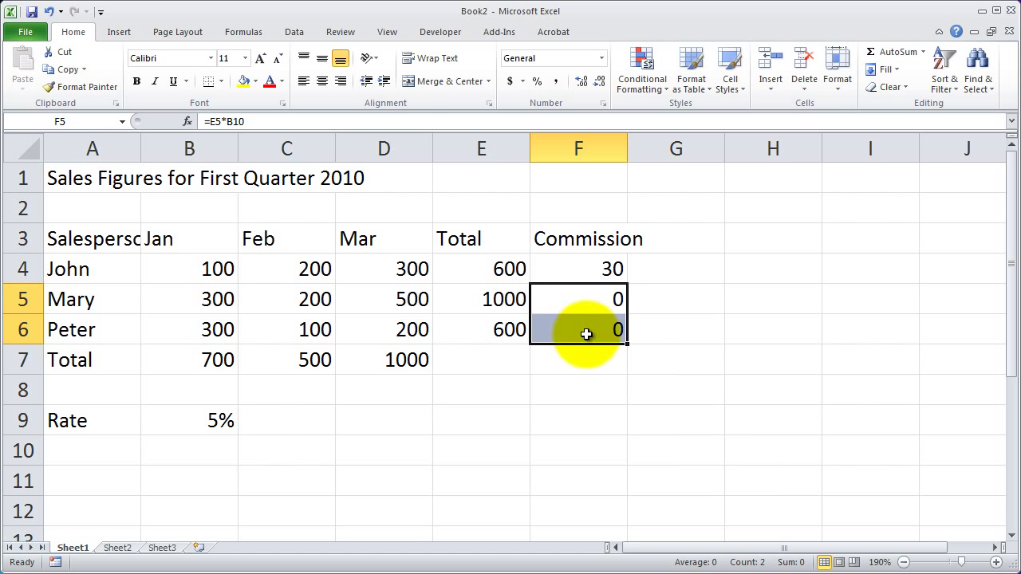
pyautogui.press('Delete')
pyautogui.doubleClick(581, 265)
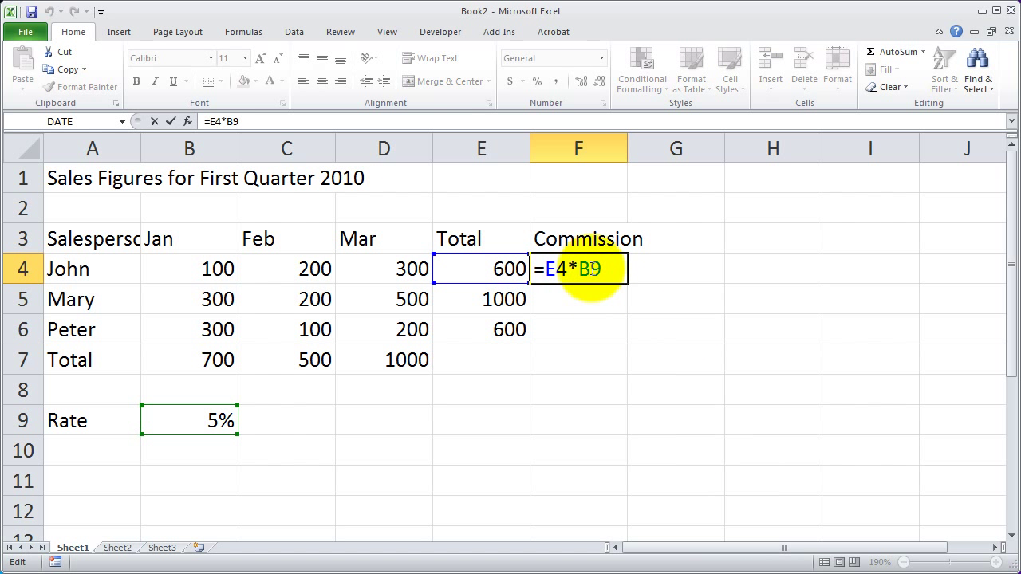
# Cycle the rate reference in F4's formula with F4 until it reads =E4*$B$9.
pyautogui.moveTo(579, 269); pyautogui.dragTo(612, 271)
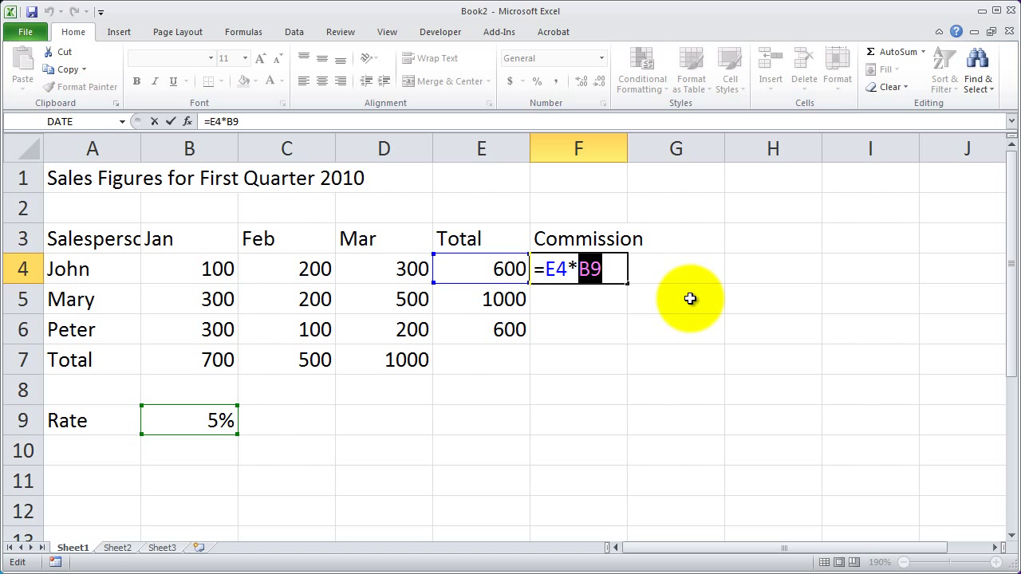
pyautogui.press('F4')
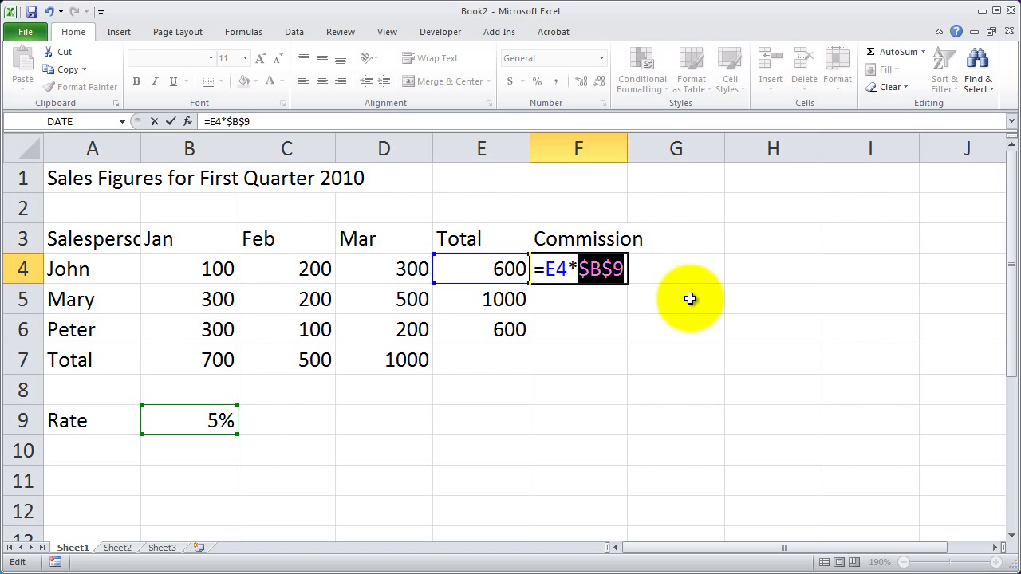
pyautogui.click(540, 268)
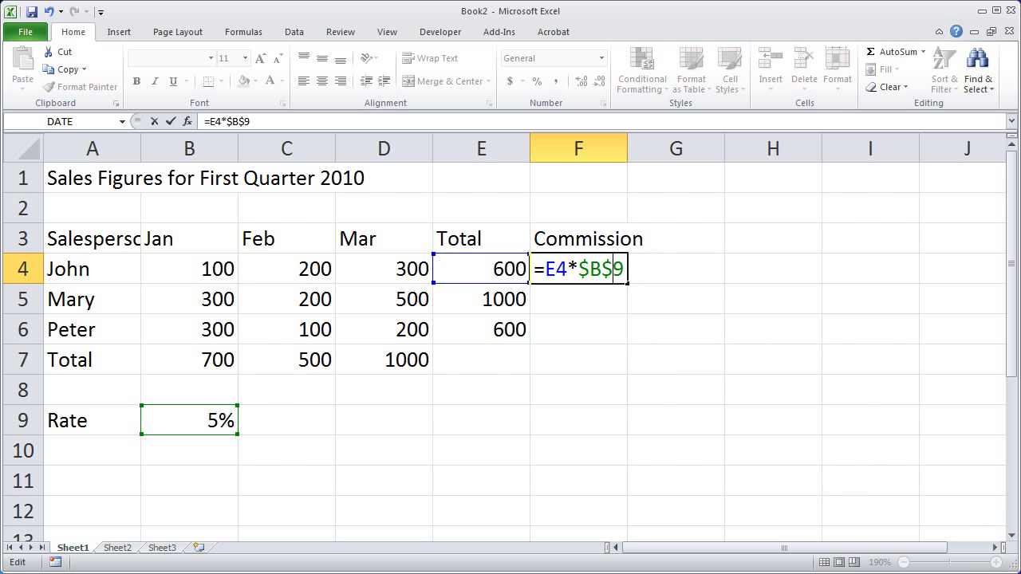
pyautogui.press('F4')
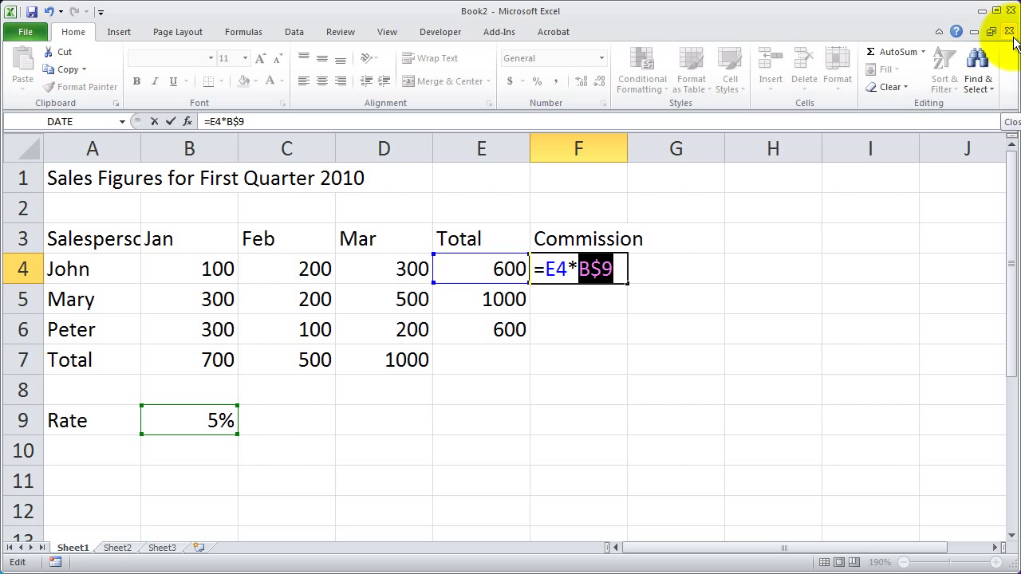
pyautogui.press('F4')
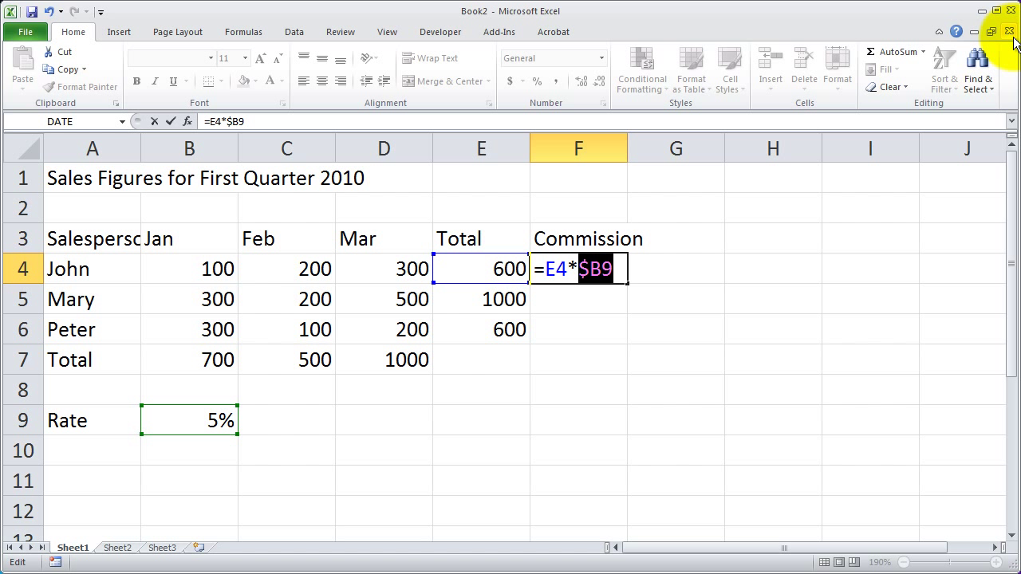
pyautogui.press('F4')
pyautogui.press('F4')
pyautogui.press('F5')
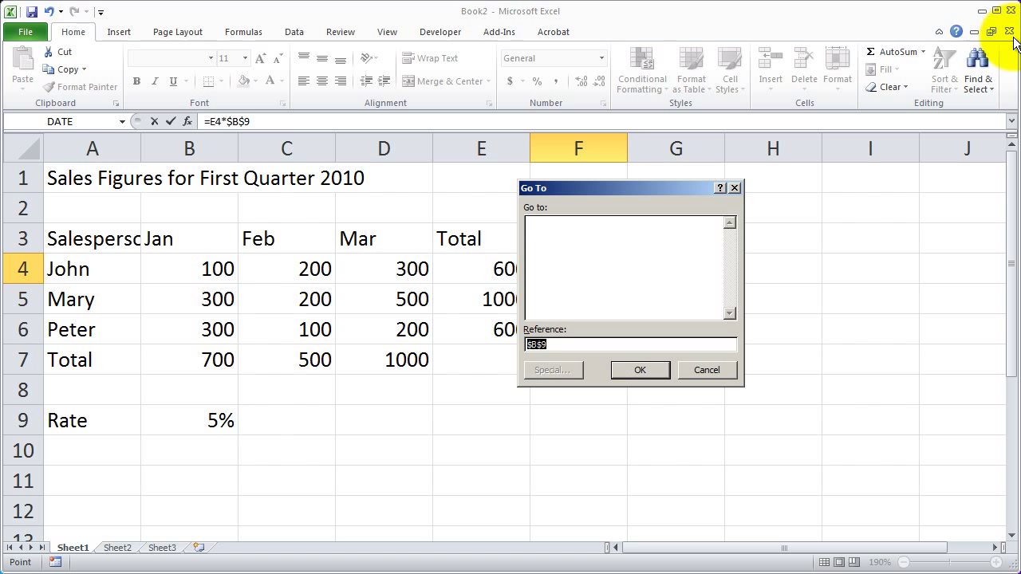
pyautogui.click(703, 370)
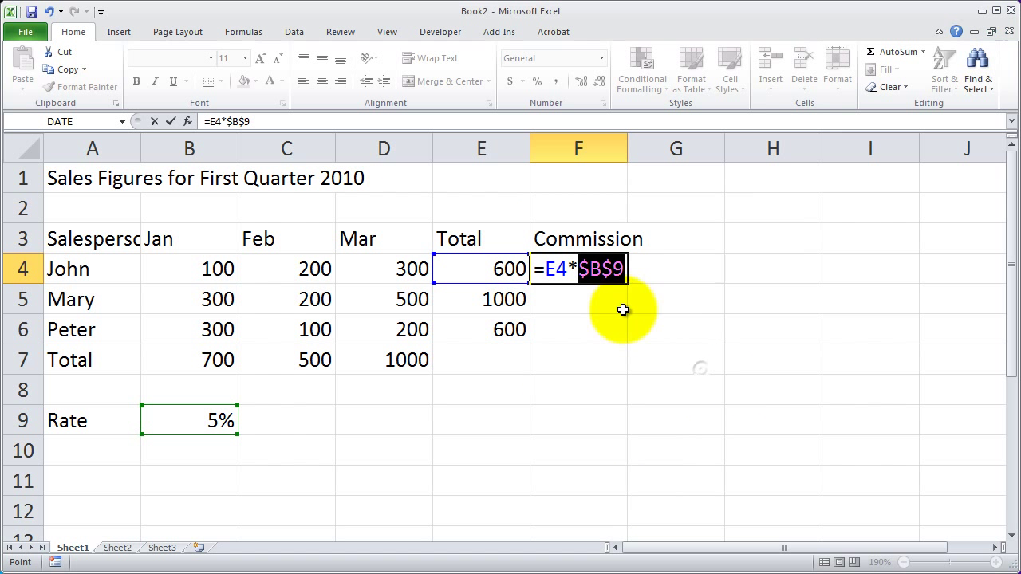
pyautogui.click(604, 268)
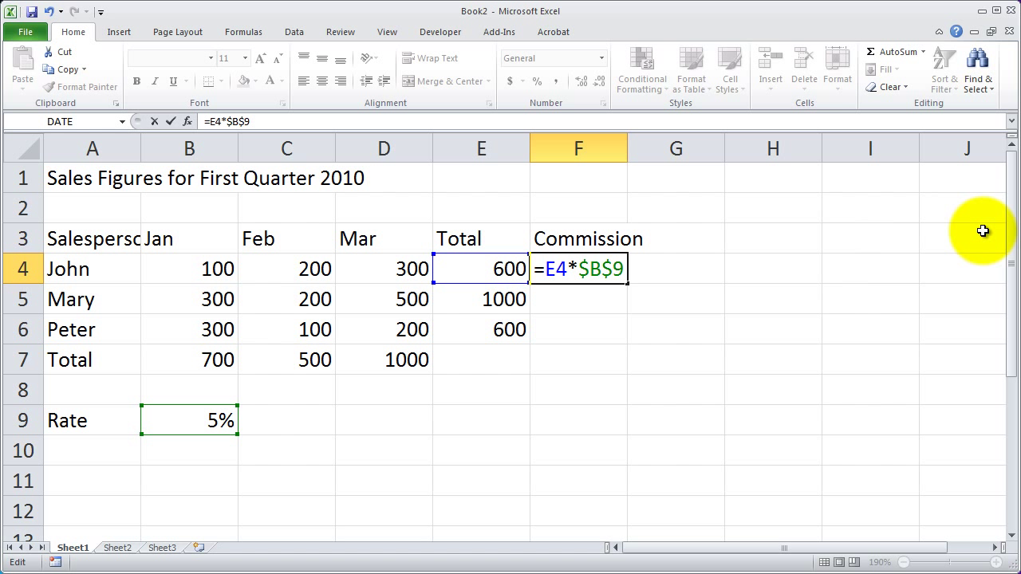
# Commit F4's =E4*$B$9 formula, fill it down to F6, and check the copies.
pyautogui.press('Return')
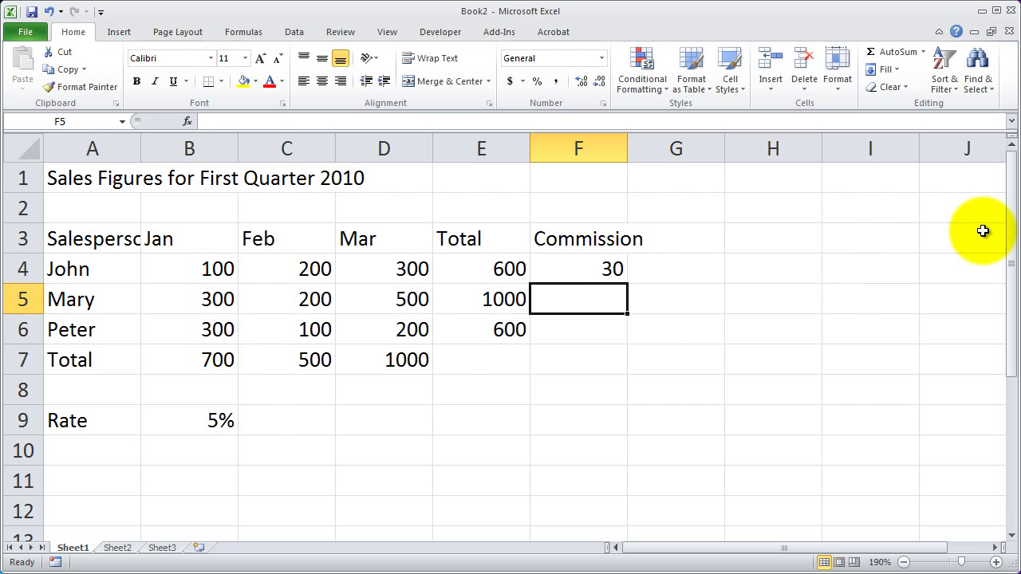
pyautogui.click(595, 268)
pyautogui.moveTo(629, 285); pyautogui.dragTo(635, 334)
pyautogui.click(589, 297)
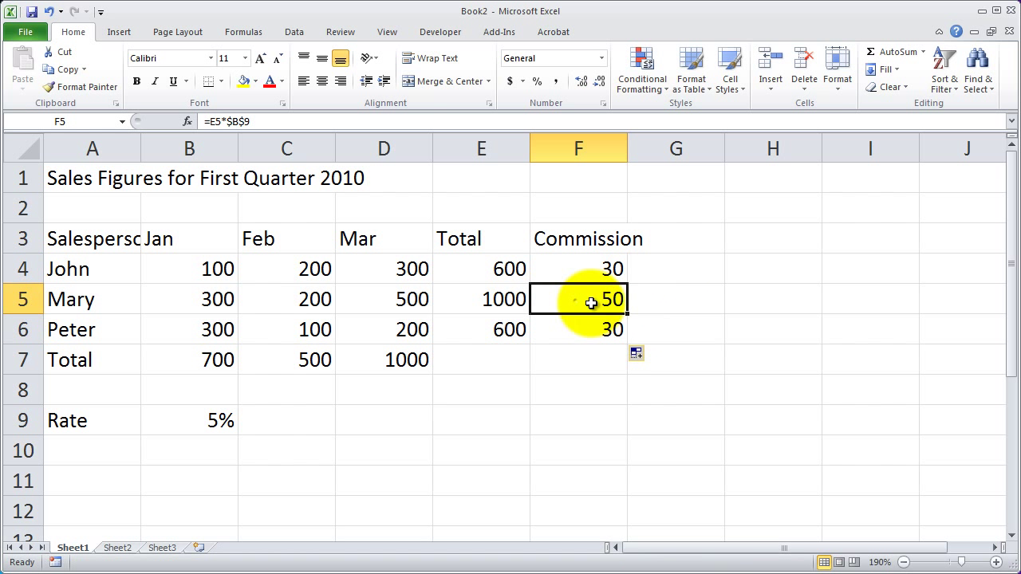
pyautogui.click(609, 327)
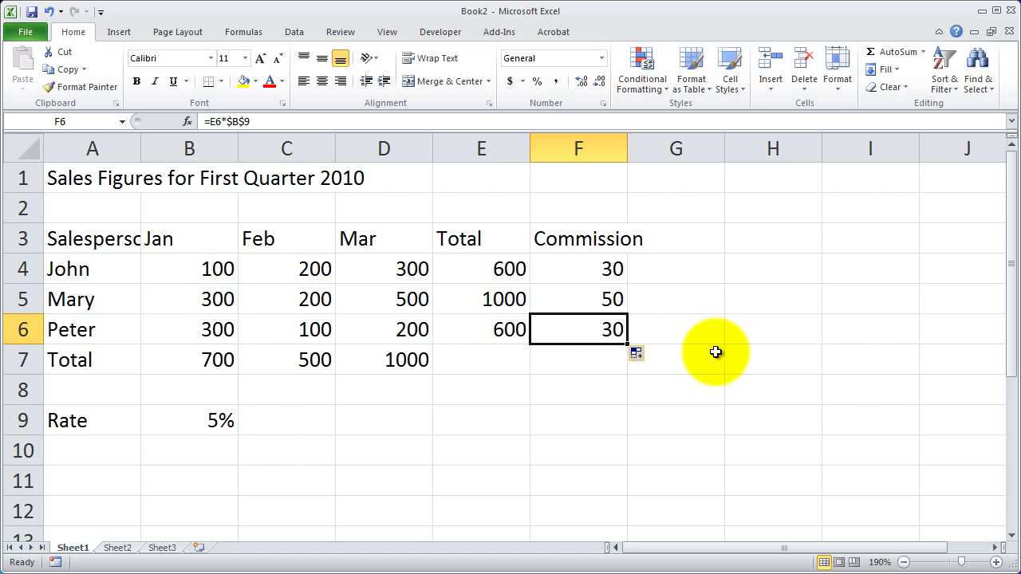
# Change the rate in B9 to 10% so commissions update to 60, 100, 60.
pyautogui.click(211, 419)
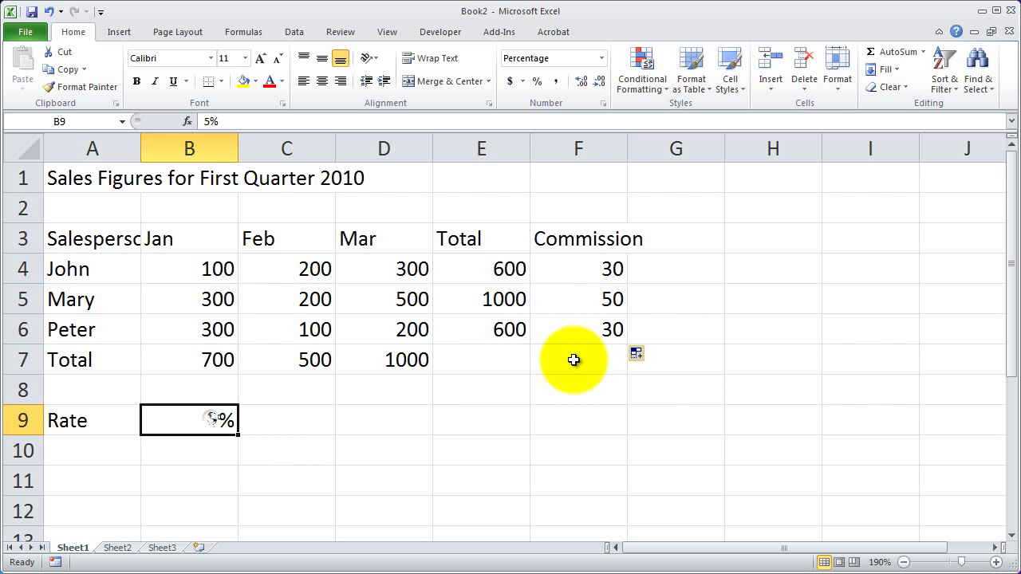
pyautogui.write('10')
pyautogui.press('Return')
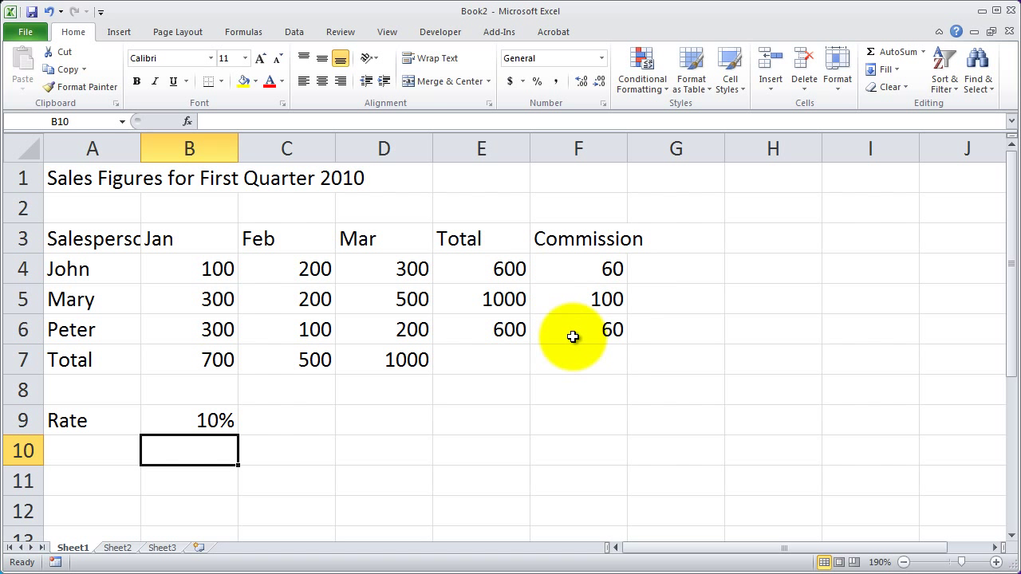
pyautogui.doubleClick(561, 297)
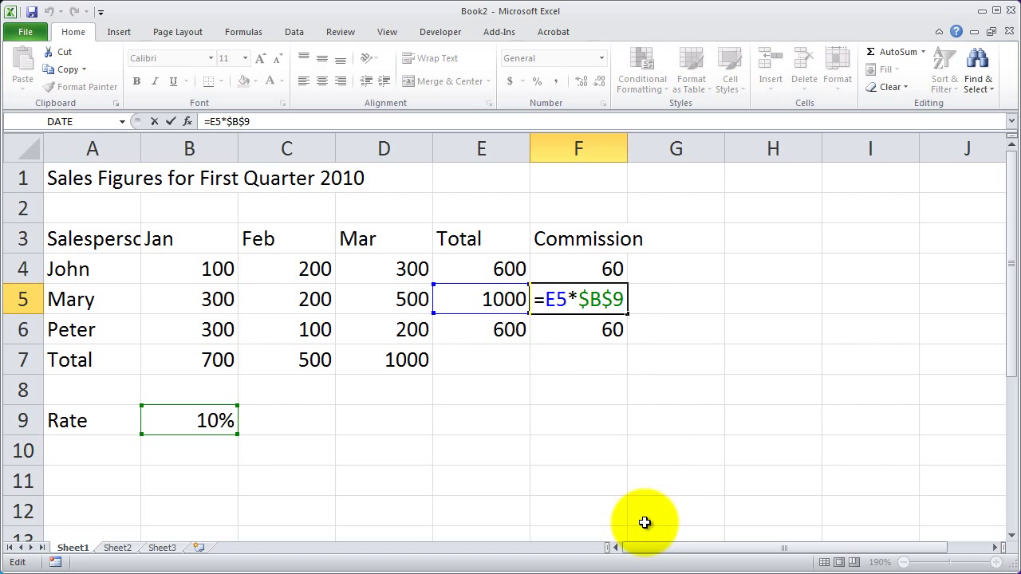
pyautogui.doubleClick(556, 299)
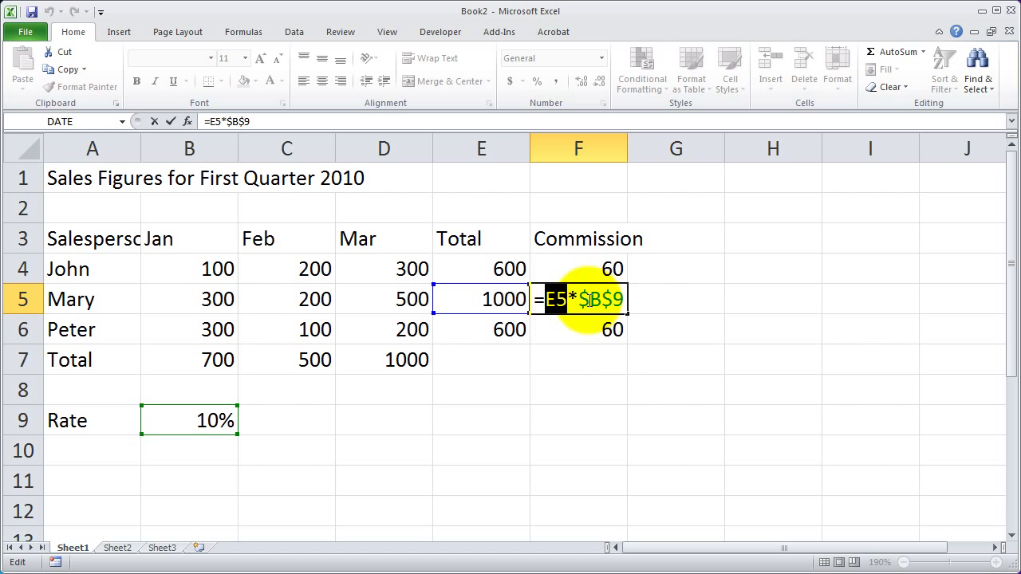
pyautogui.moveTo(581, 300); pyautogui.dragTo(645, 296)
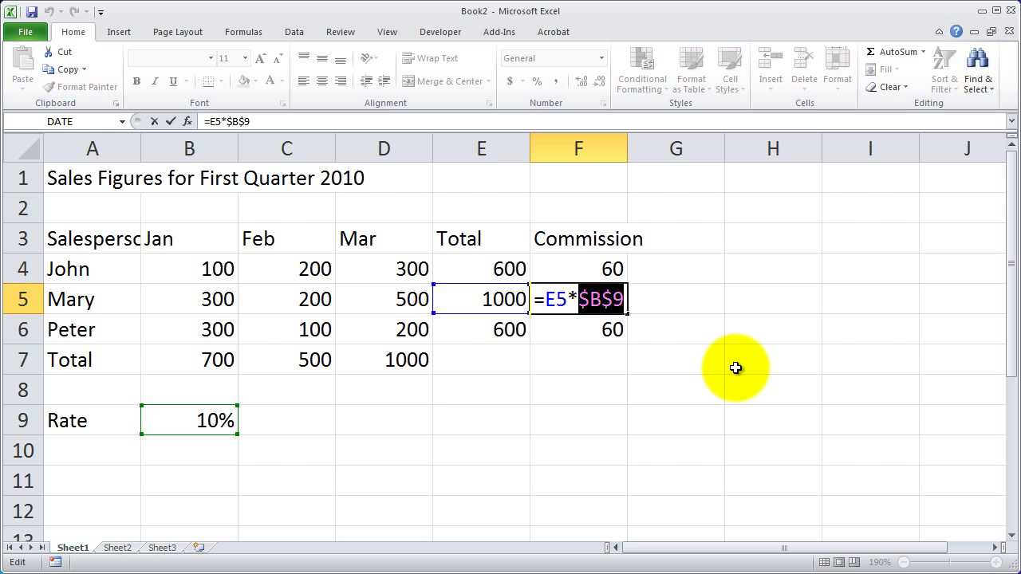
pyautogui.press('Return')
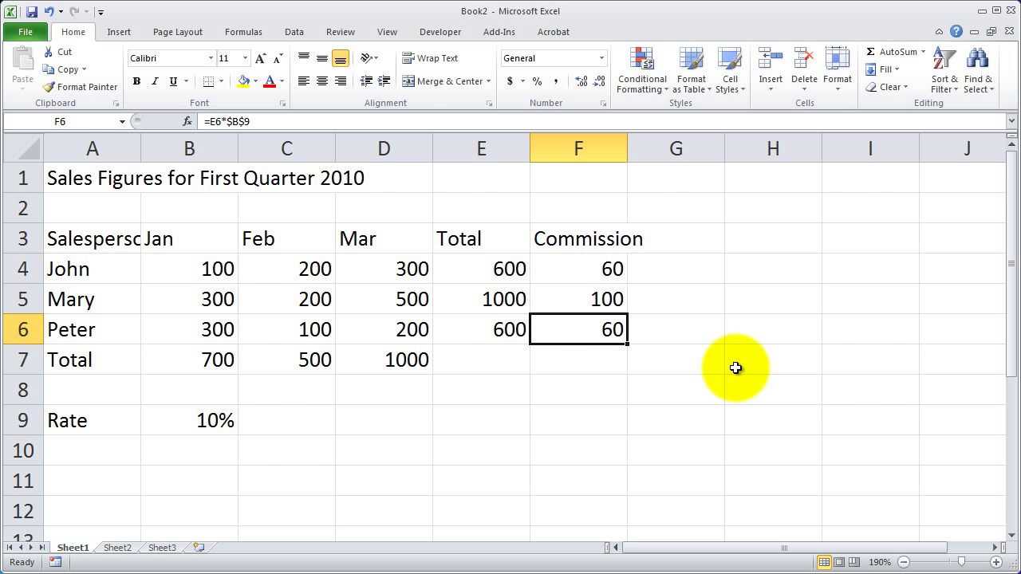
pyautogui.doubleClick(602, 269)
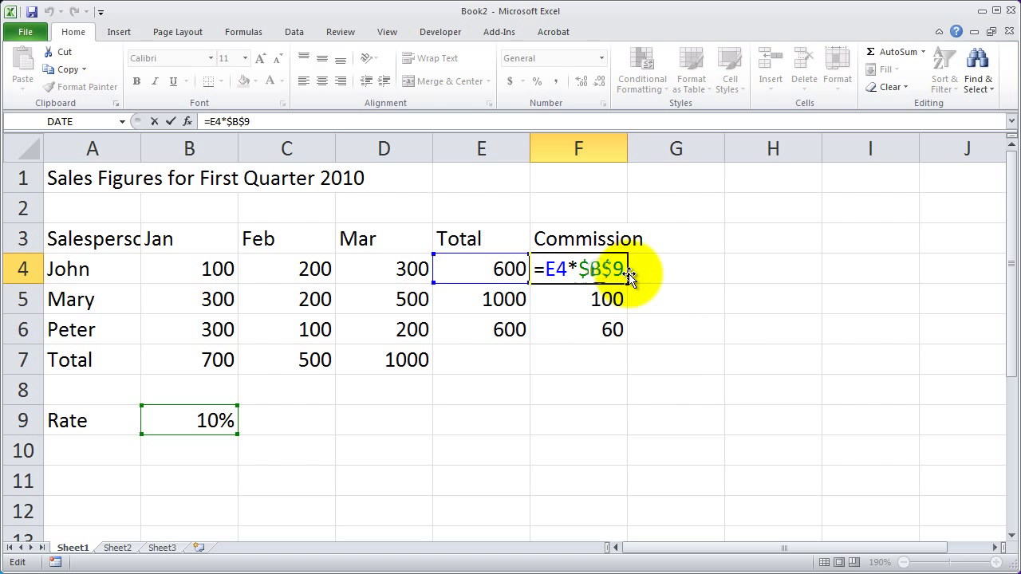
pyautogui.moveTo(576, 269); pyautogui.dragTo(655, 273)
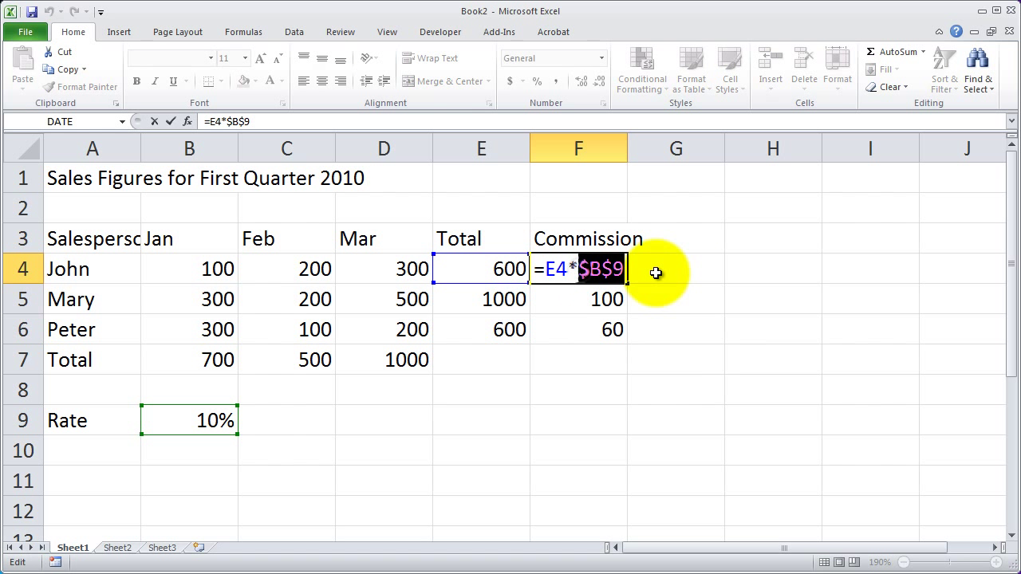